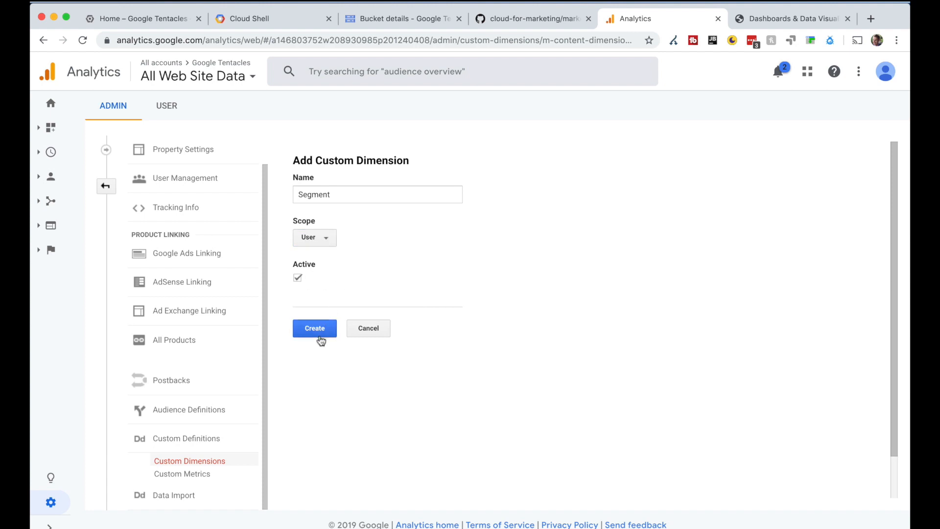
Create the user-scoped custom dimension Segment, and open the property's list of audiences.
{"action": "left_click", "coordinate": [321, 340]}
{"action": "left_click", "coordinate": [186, 409]}
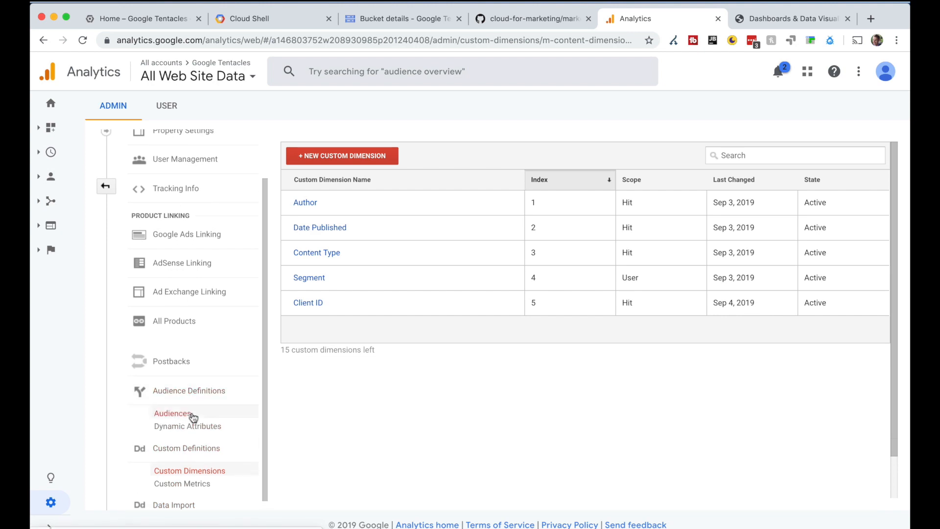
{"action": "left_click", "coordinate": [183, 414]}
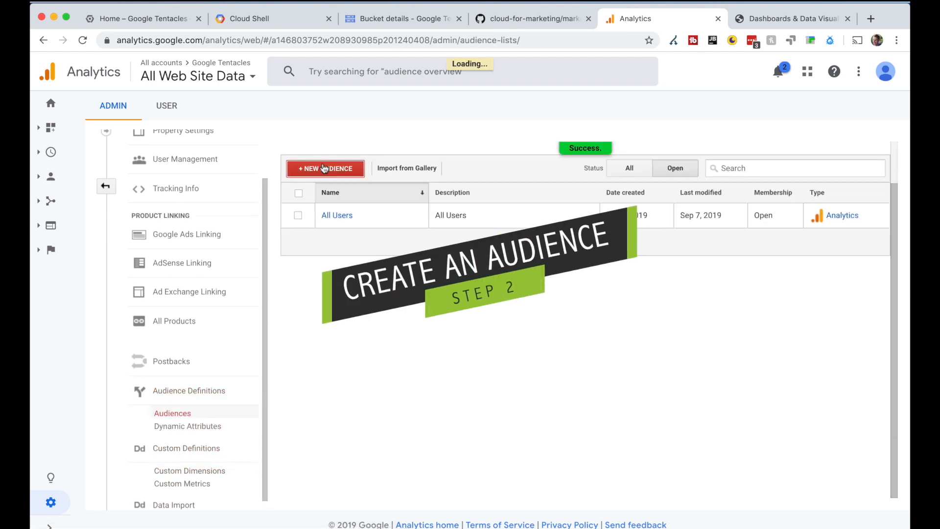
Start a new audience and name it "Highly Likely to Buy".
{"action": "left_click", "coordinate": [325, 168]}
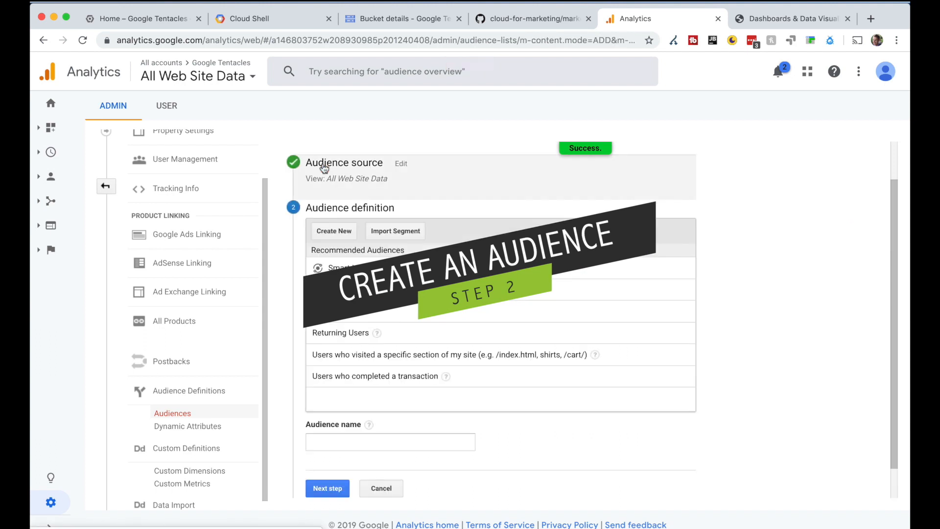
{"action": "left_click", "coordinate": [354, 439]}
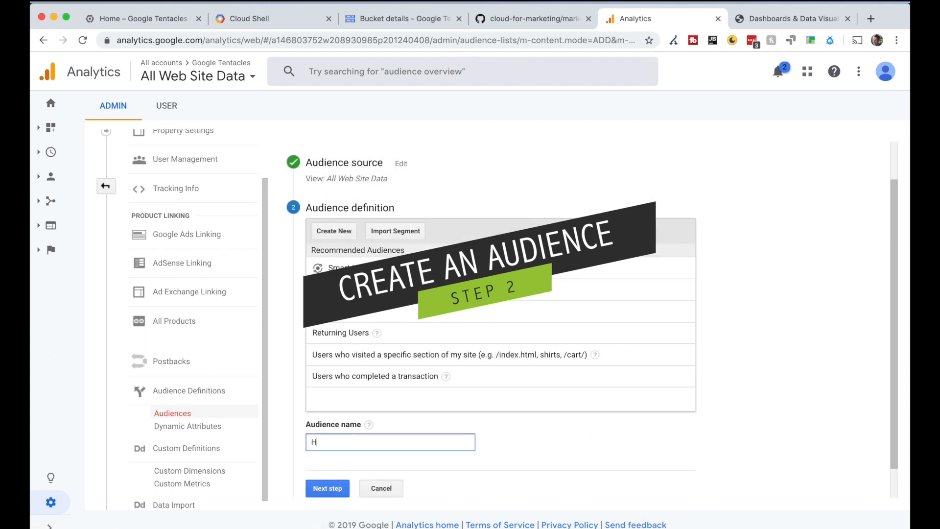
{"action": "type", "text": "Highly Likely to Buy"}
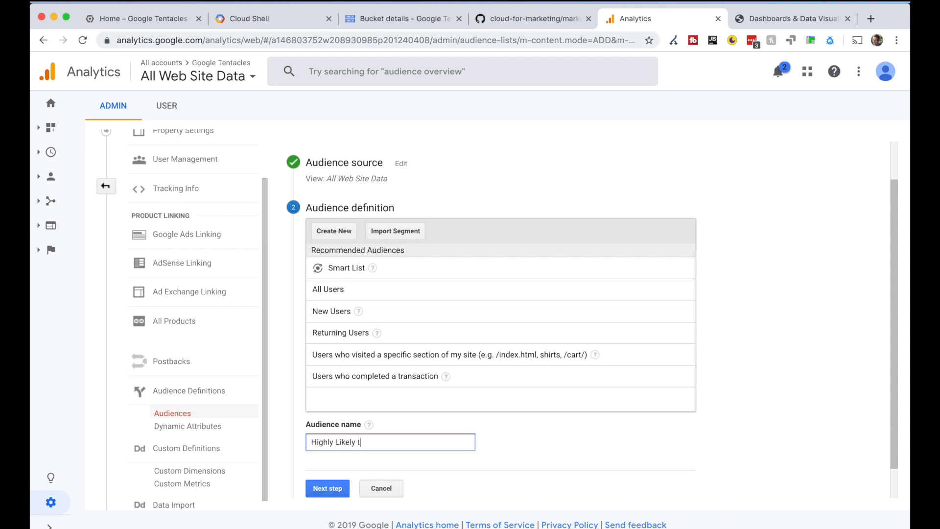
{"action": "scroll", "coordinate": [499, 318], "scroll_direction": "down", "scroll_amount": 1}
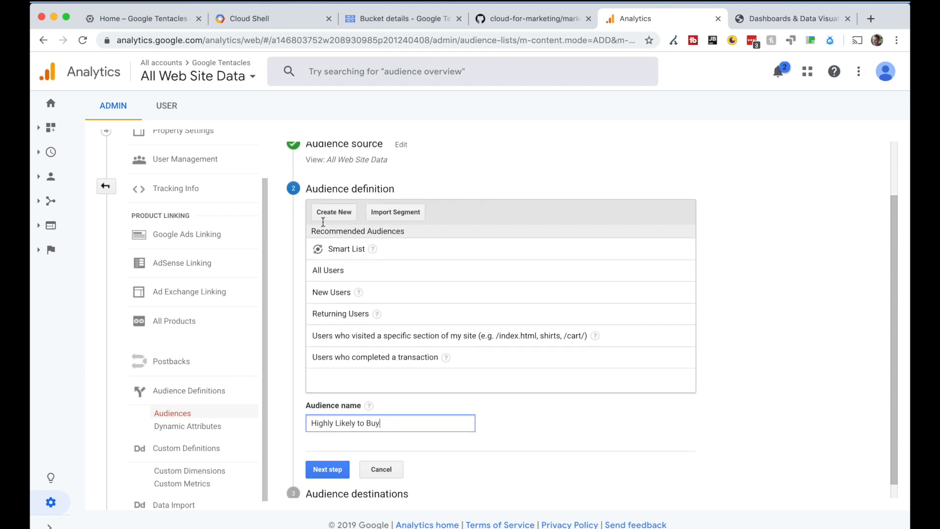
Build a new audience definition with the condition that the custom dimension Segment exactly matches "high".
{"action": "left_click", "coordinate": [334, 212]}
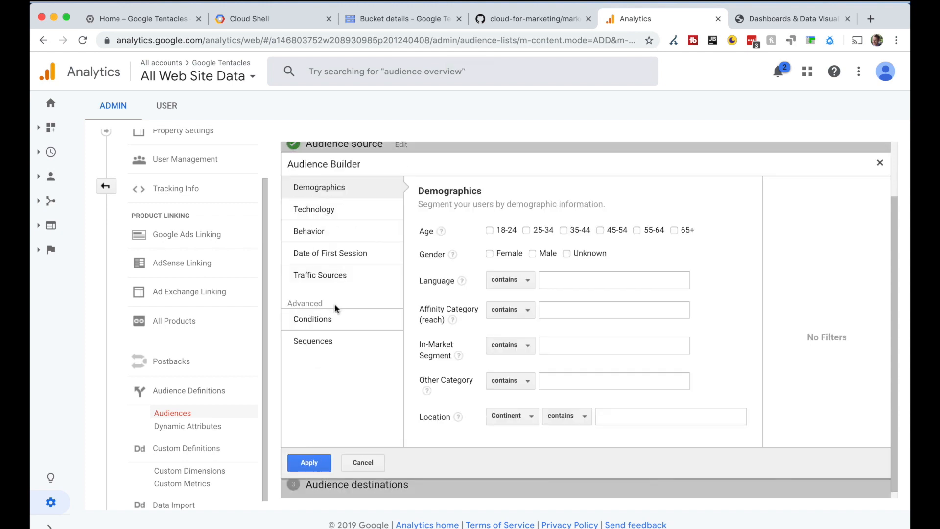
{"action": "left_click", "coordinate": [314, 319]}
{"action": "left_click", "coordinate": [455, 260]}
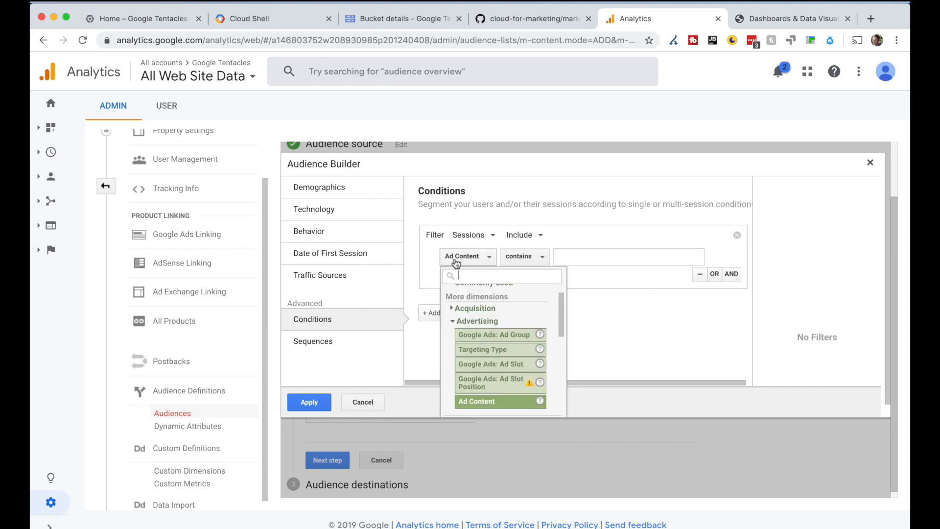
{"action": "type", "text": "segment"}
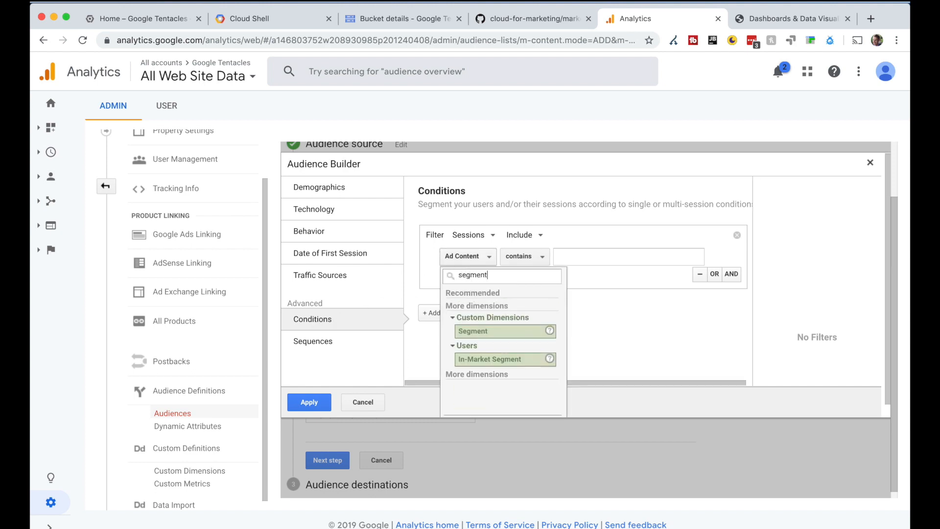
{"action": "left_click", "coordinate": [470, 332]}
{"action": "left_click", "coordinate": [520, 256]}
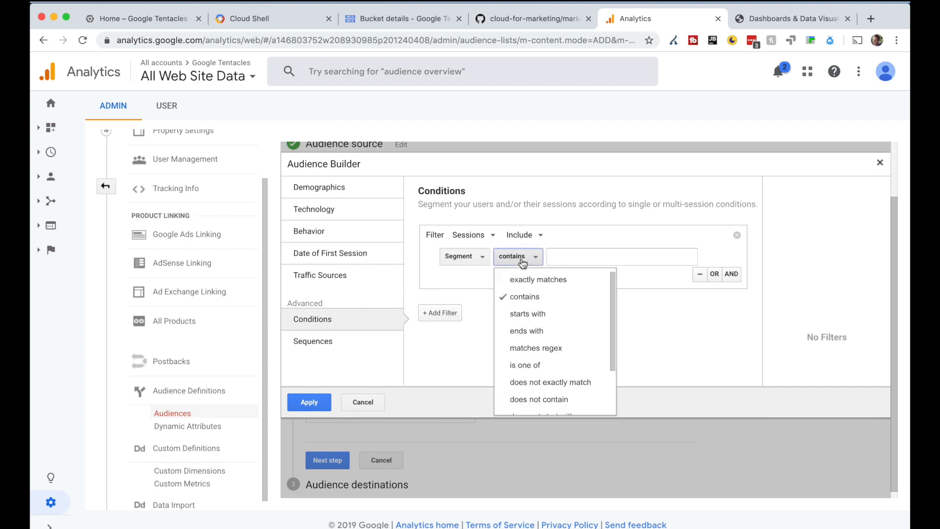
{"action": "left_click", "coordinate": [558, 275]}
{"action": "left_click", "coordinate": [583, 257]}
{"action": "type", "text": "high"}
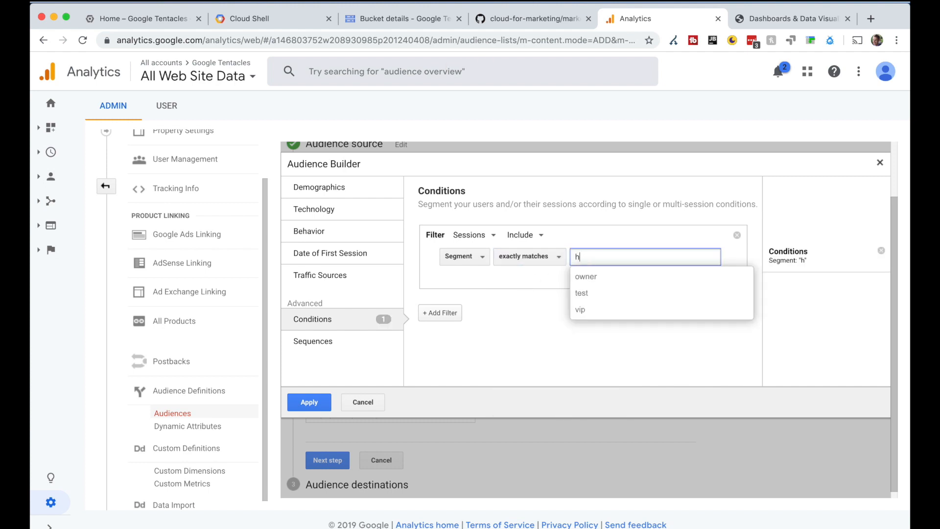
{"action": "left_click", "coordinate": [583, 343]}
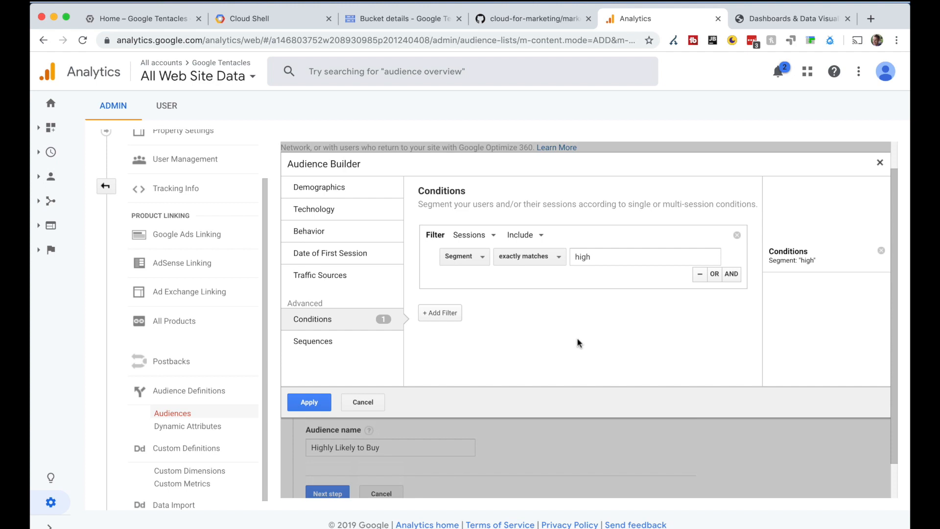
Set the condition's filter scope to Users and apply the audience definition.
{"action": "left_click", "coordinate": [473, 236]}
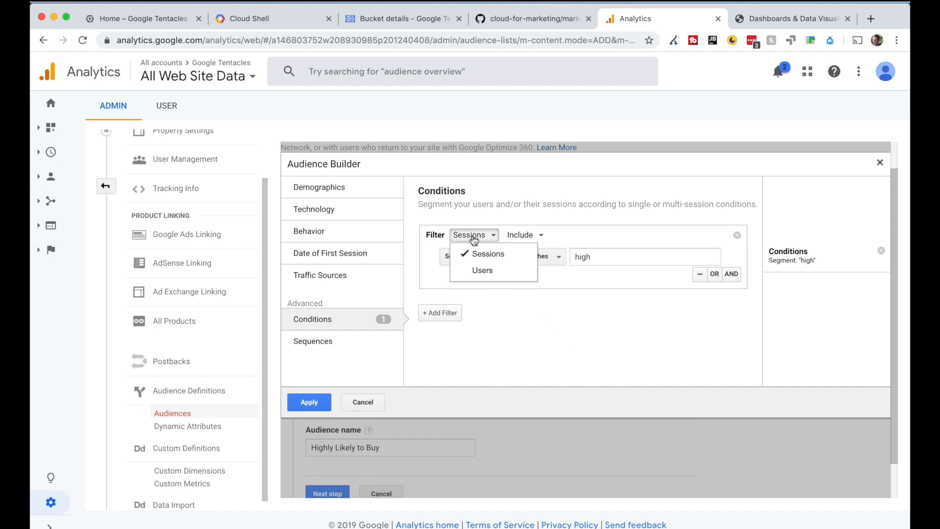
{"action": "left_click", "coordinate": [484, 271]}
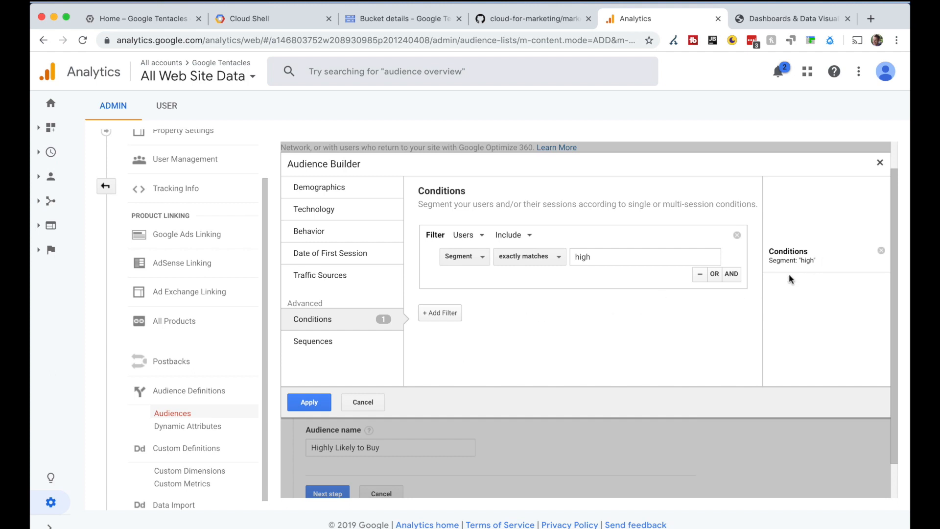
{"action": "left_click", "coordinate": [309, 402]}
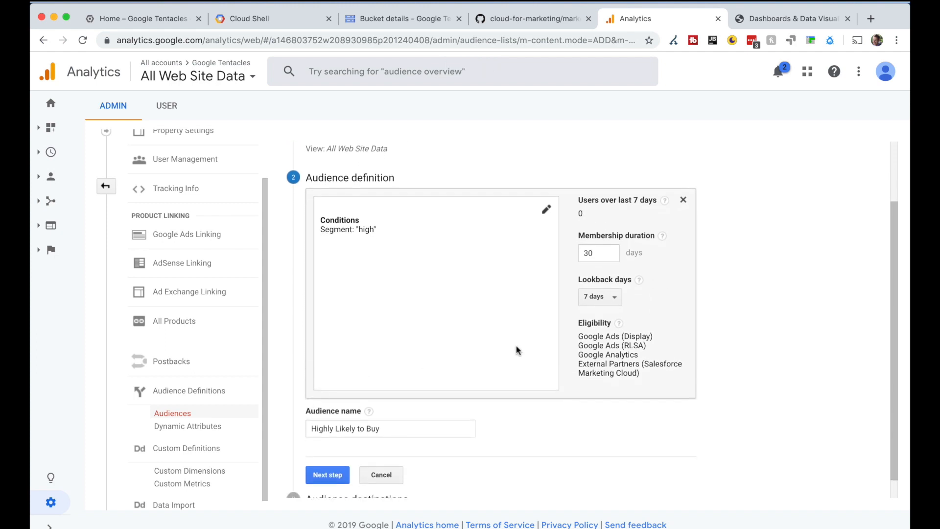
Set the membership duration to 7 days, and complete the definition with the audience name "Highly Likely to Buy (7 days)".
{"action": "double_click", "coordinate": [600, 253]}
{"action": "type", "text": "7"}
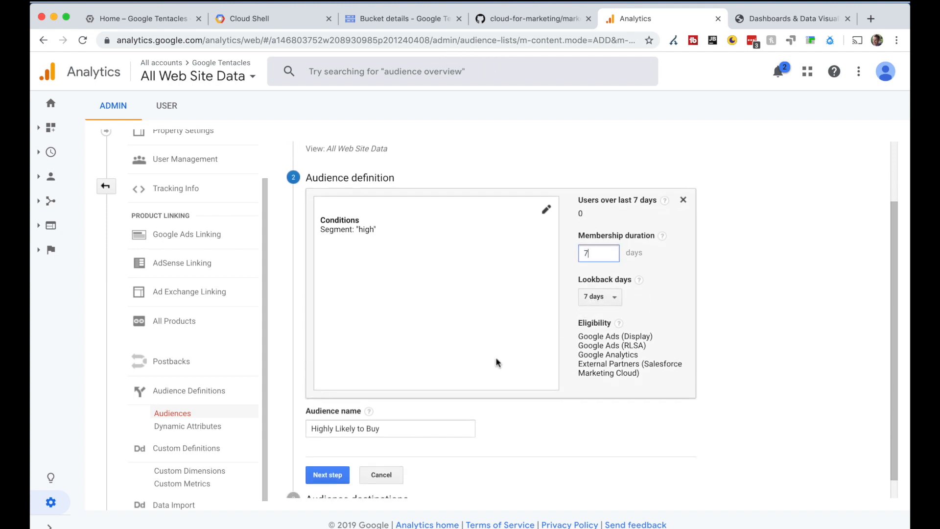
{"action": "left_click", "coordinate": [402, 434]}
{"action": "type", "text": "(d"}
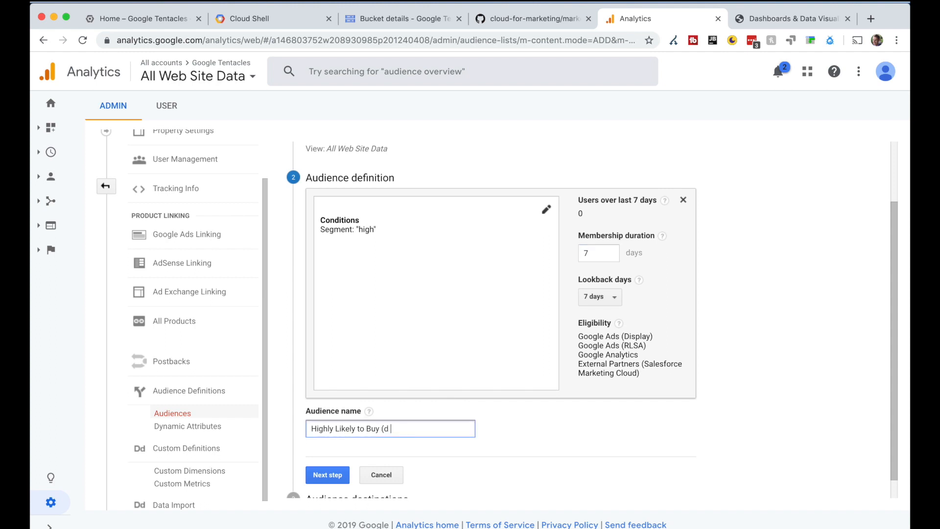
{"action": "key", "text": "BackSpace"}
{"action": "type", "text": "7 days)"}
{"action": "left_click", "coordinate": [327, 472]}
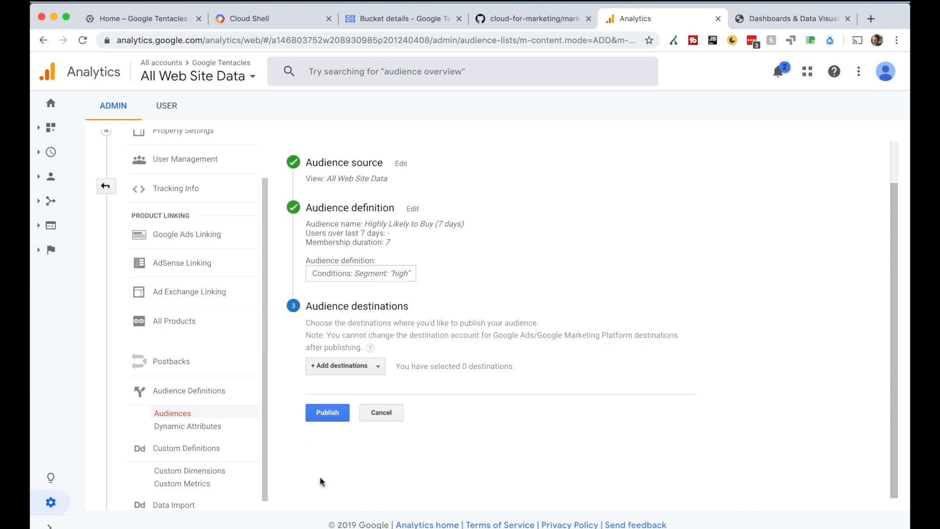
Publish the audience to the Google Tentacles Analytics destination and return to the audiences list.
{"action": "left_click", "coordinate": [350, 368]}
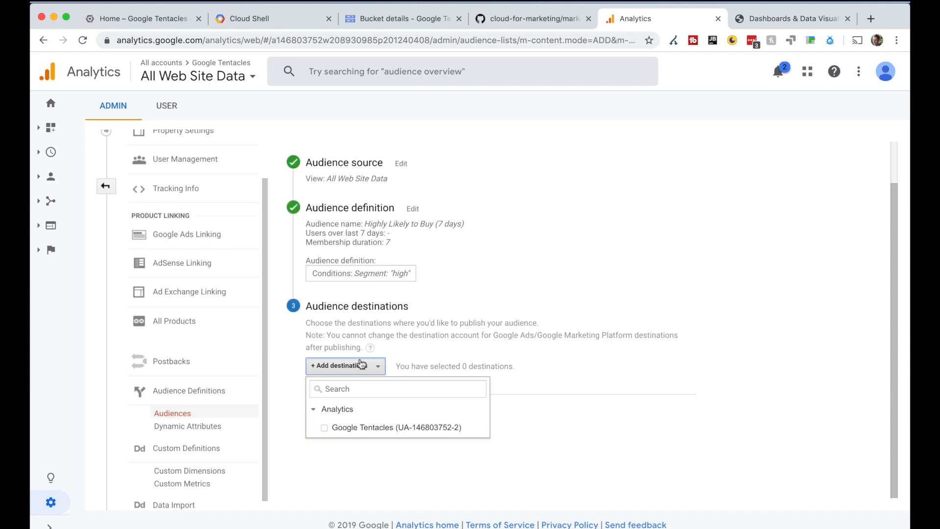
{"action": "left_click", "coordinate": [324, 428]}
{"action": "left_click", "coordinate": [323, 469]}
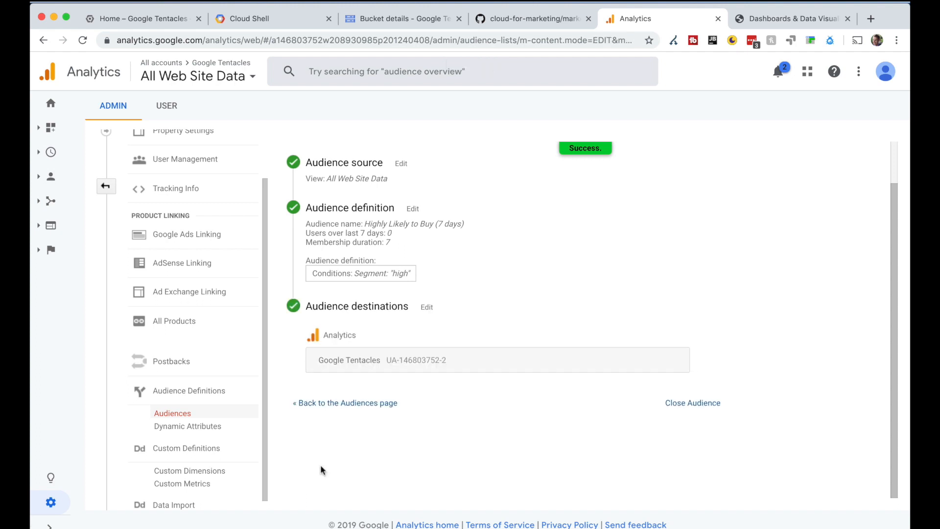
{"action": "left_click", "coordinate": [345, 407]}
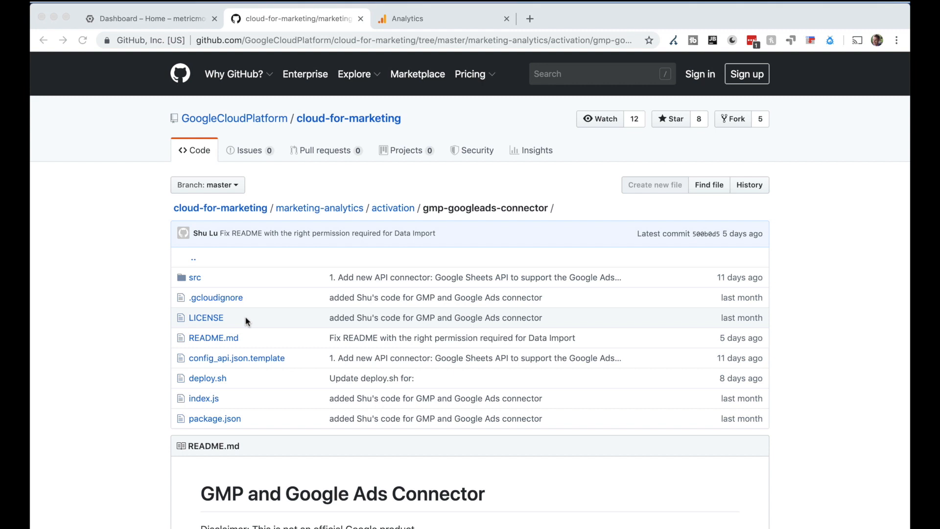
Read through the GMP and Google Ads Connector README on GitHub, from the contents list to the Installation section.
{"action": "scroll", "coordinate": [247, 321], "scroll_direction": "down", "scroll_amount": 4}
{"action": "scroll", "coordinate": [246, 321], "scroll_direction": "down", "scroll_amount": 6}
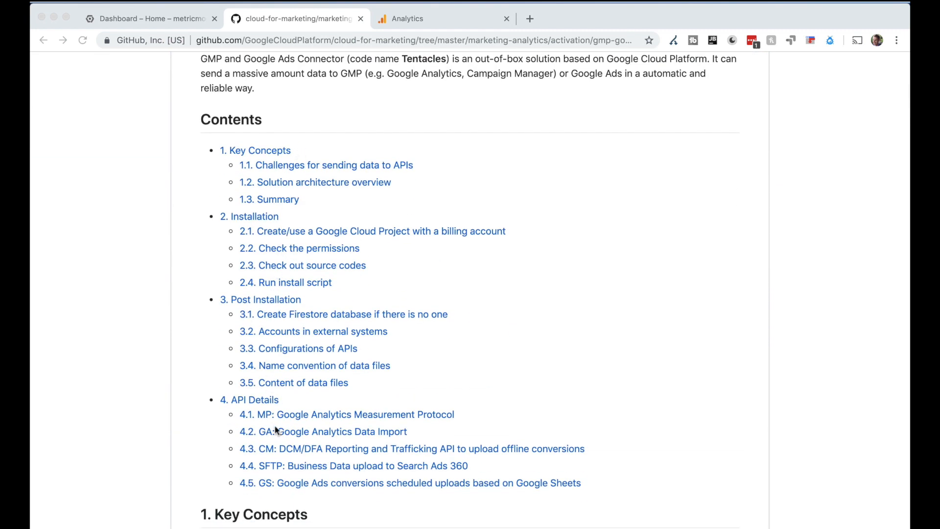
{"action": "scroll", "coordinate": [275, 430], "scroll_direction": "down", "scroll_amount": 12}
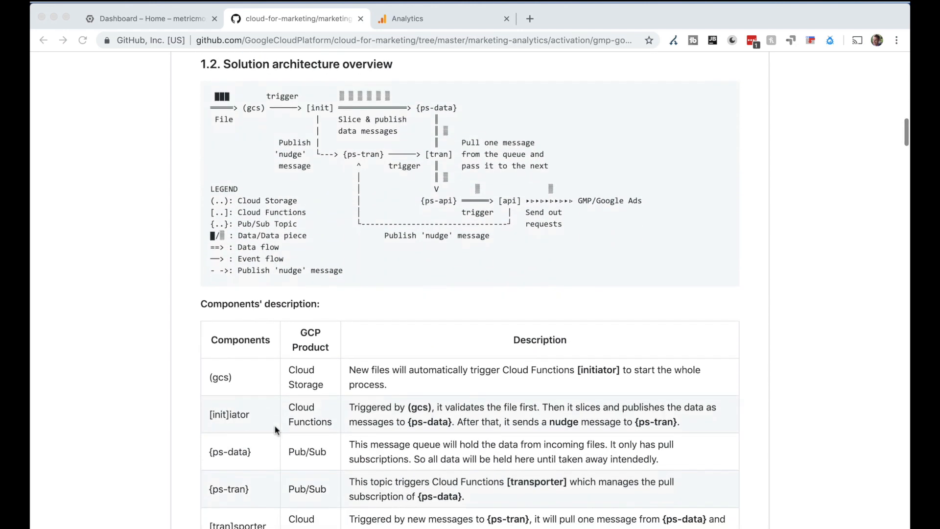
{"action": "scroll", "coordinate": [274, 380], "scroll_direction": "down", "scroll_amount": 13}
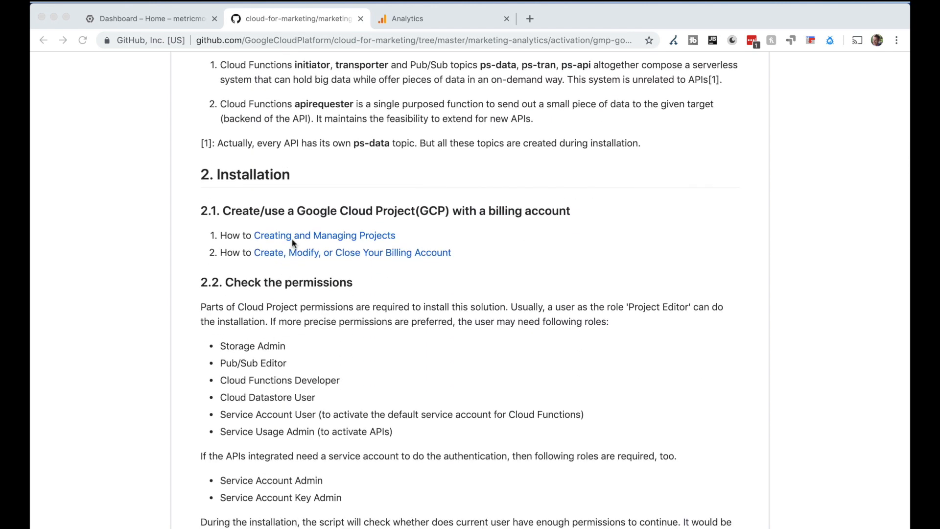
Switch to Google Cloud Platform and create a new project named "Google Tentacles".
{"action": "left_click", "coordinate": [174, 20]}
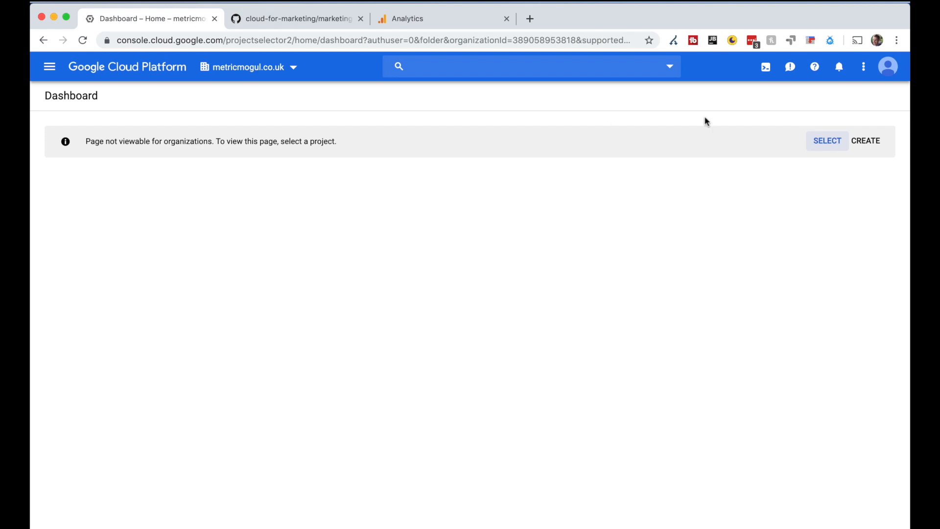
{"action": "left_click", "coordinate": [865, 144]}
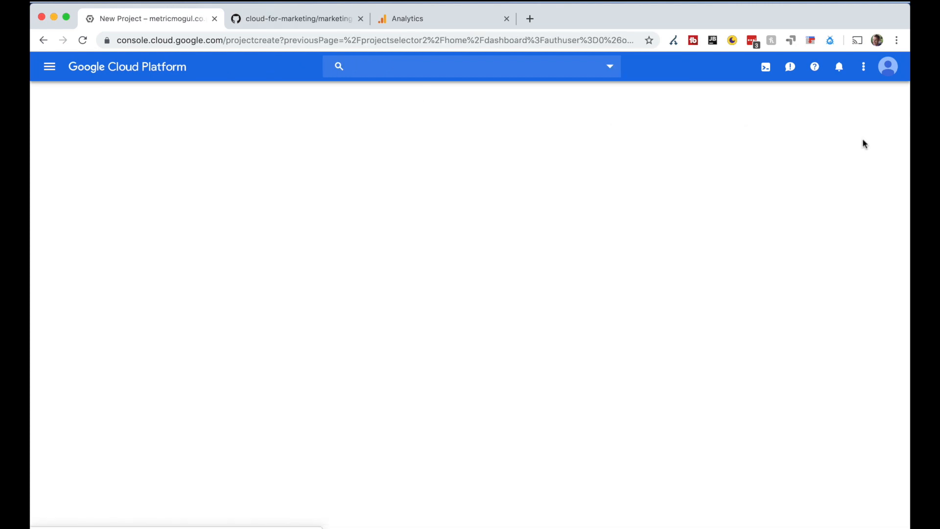
{"action": "type", "text": "Goog"}
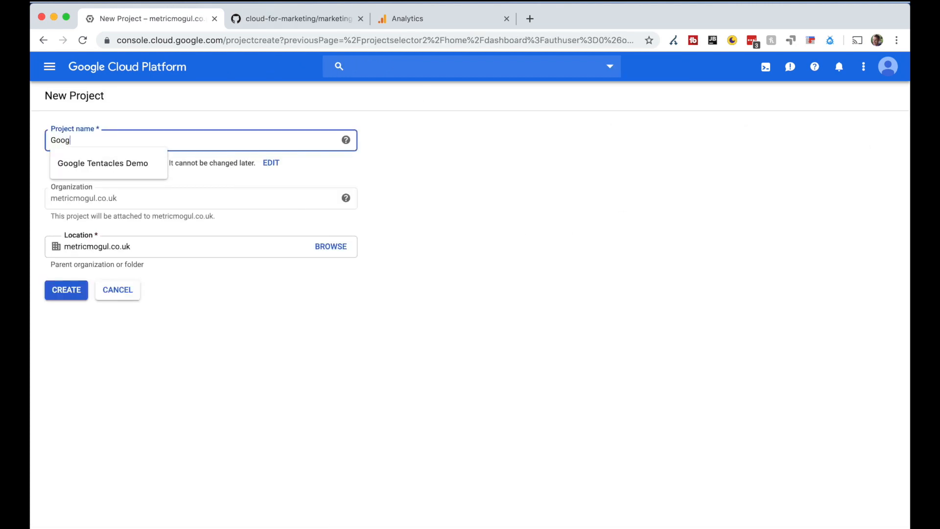
{"action": "type", "text": "le Tentacles"}
{"action": "key", "text": "Tab"}
{"action": "left_click", "coordinate": [72, 295]}
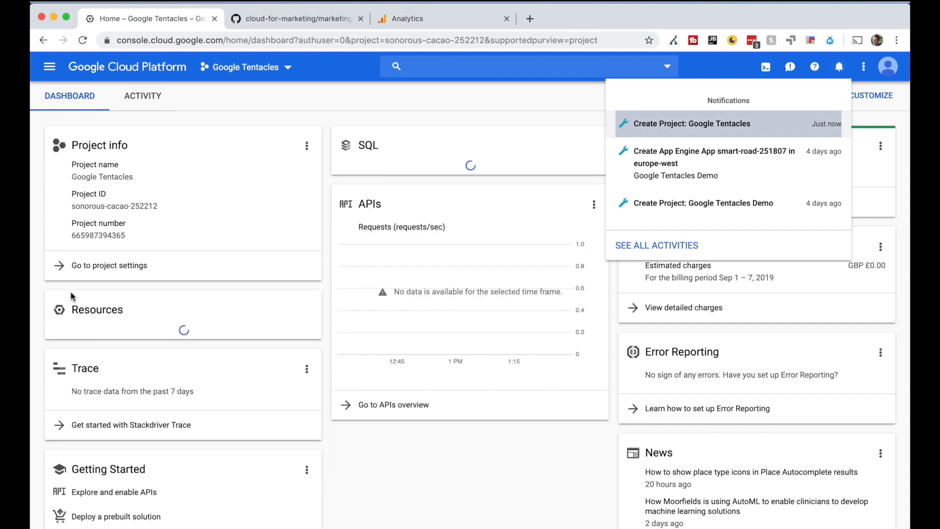
{"action": "left_click", "coordinate": [311, 109]}
Copy the git clone command for the cloud-for-marketing repository from the GitHub README and run it in the project's Cloud Shell.
{"action": "left_click", "coordinate": [297, 20]}
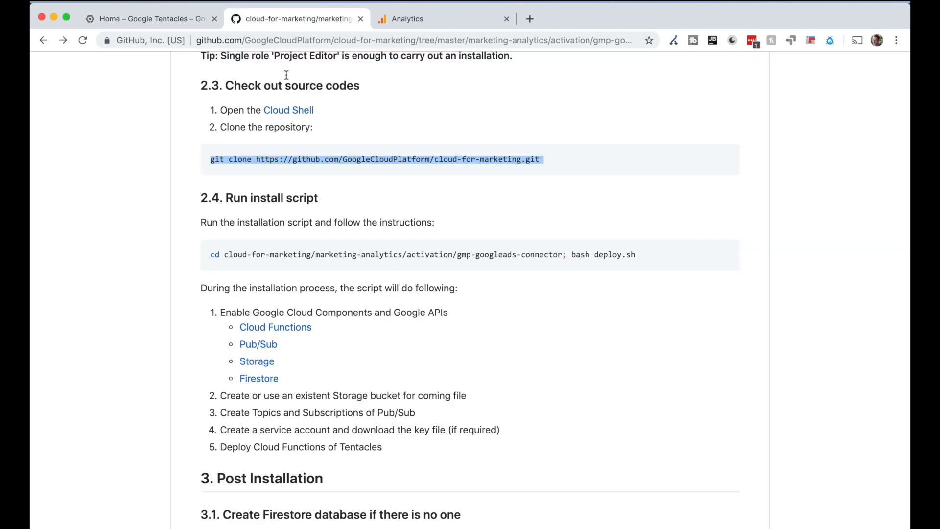
{"action": "triple_click", "coordinate": [283, 160]}
{"action": "key", "text": "super+c"}
{"action": "left_click", "coordinate": [190, 15]}
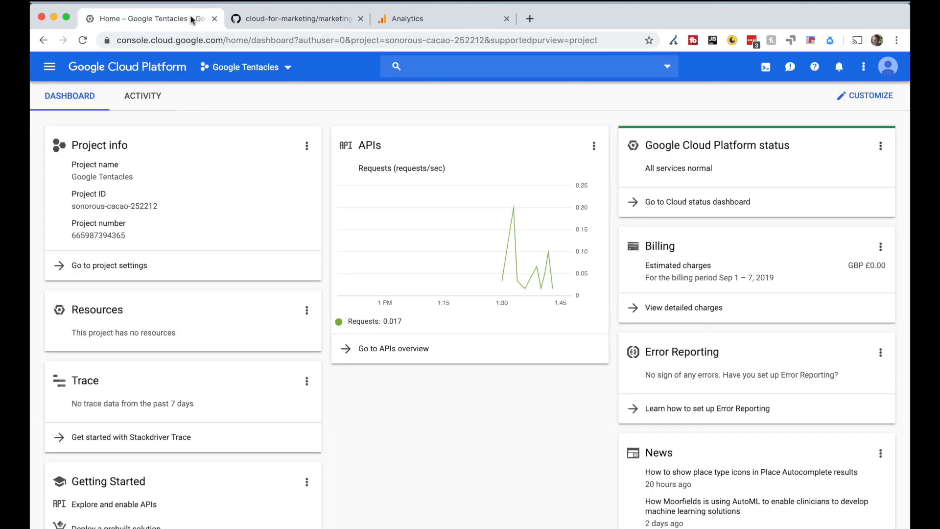
{"action": "left_click", "coordinate": [763, 70]}
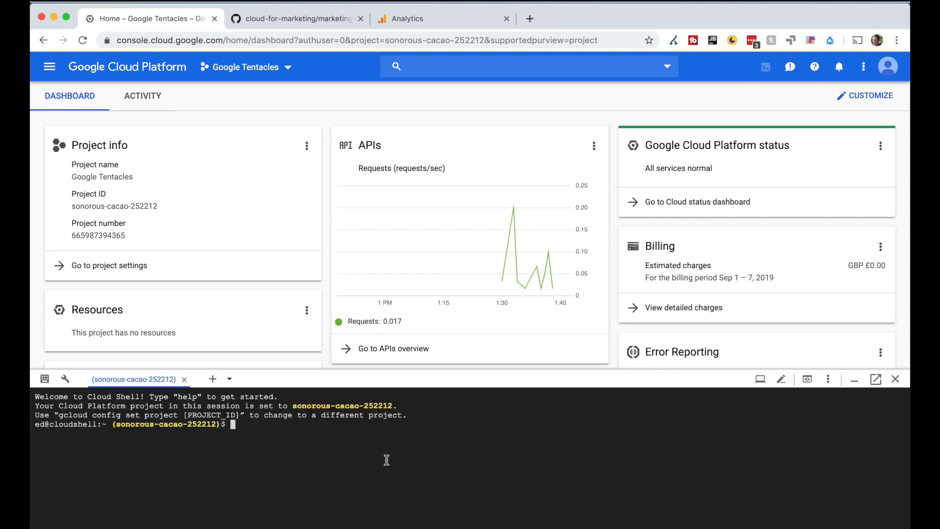
{"action": "key", "text": "super+v"}
{"action": "key", "text": "Return"}
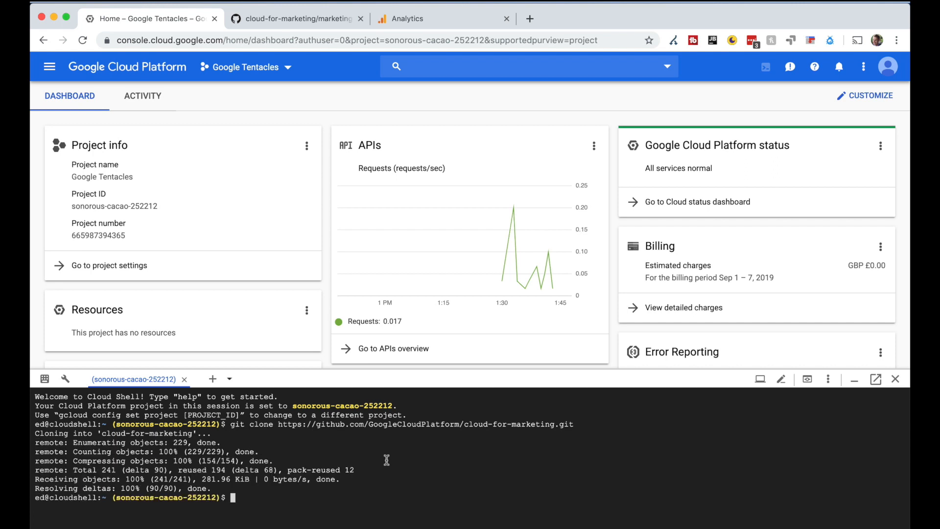
Change the Cloud Shell directory to cloud-for-marketing/marketing-analytics/activation/gmp-googleads-connector and list its files.
{"action": "type", "text": "ls"}
{"action": "key", "text": "Return"}
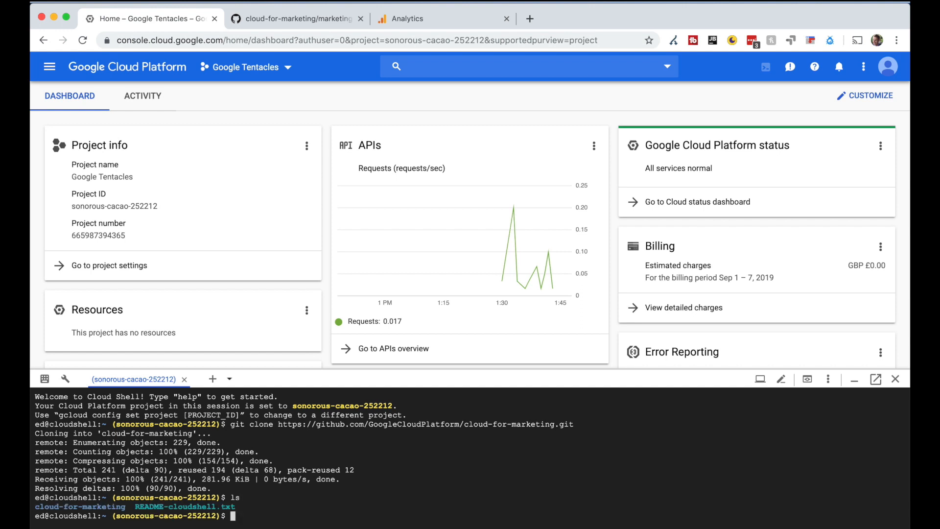
{"action": "type", "text": "cd cloud-for-marketing/"}
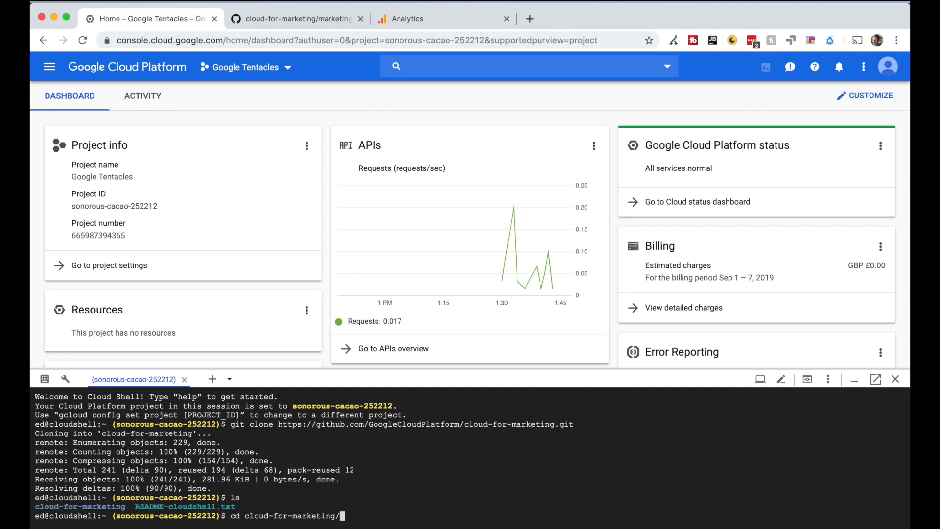
{"action": "key", "text": "Tab"}
{"action": "key", "text": "Tab"}
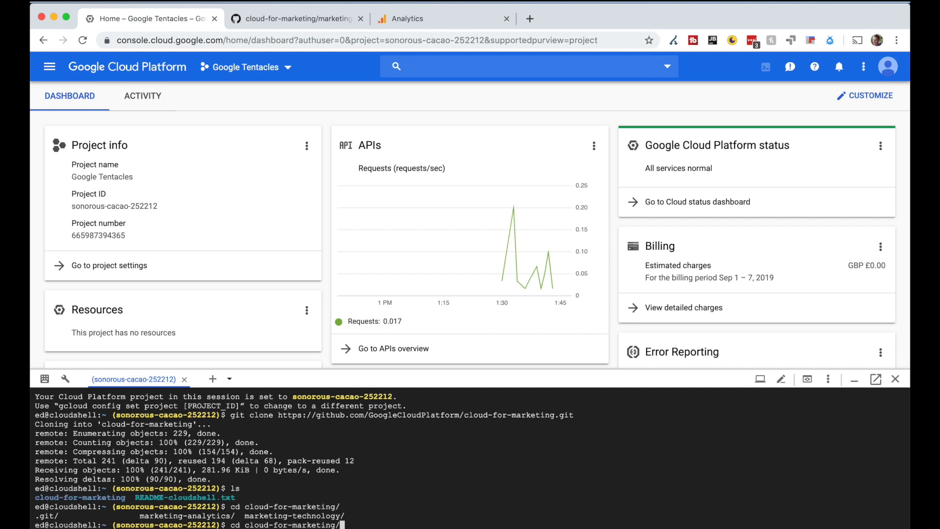
{"action": "type", "text": "marketing-a"}
{"action": "key", "text": "Tab"}
{"action": "key", "text": "Tab"}
{"action": "key", "text": "Tab"}
{"action": "type", "text": "a"}
{"action": "key", "text": "Tab"}
{"action": "key", "text": "Tab"}
{"action": "key", "text": "Tab"}
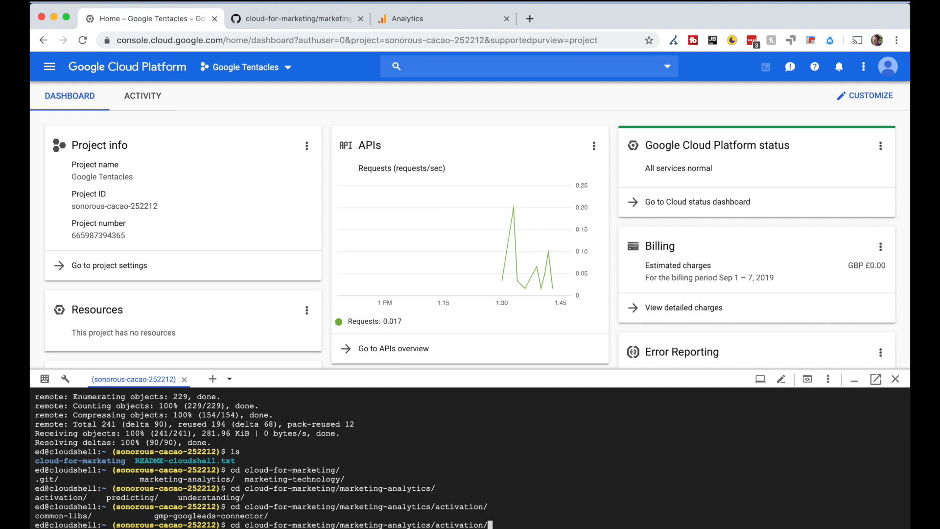
{"action": "type", "text": "g"}
{"action": "key", "text": "Tab"}
{"action": "type", "text": "s"}
{"action": "key", "text": "Tab"}
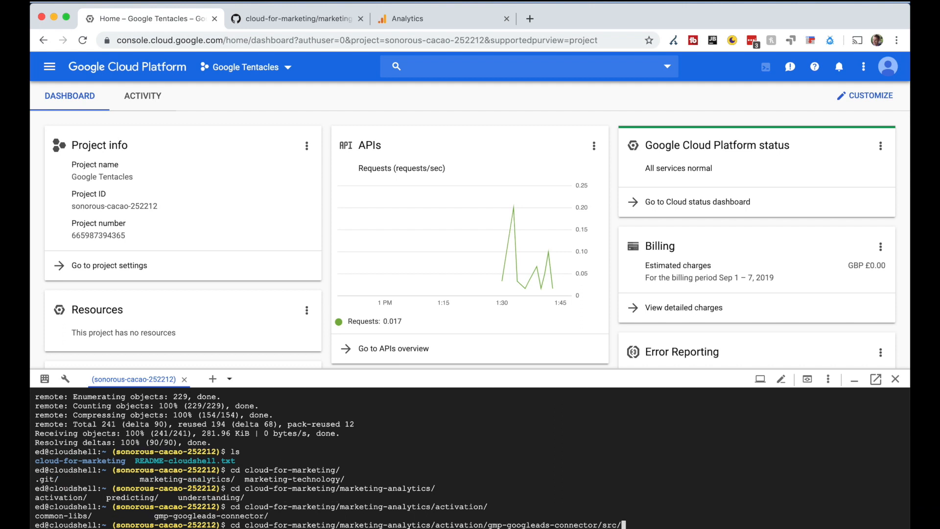
{"action": "key", "text": "BackSpace"}
{"action": "key", "text": "BackSpace"}
{"action": "key", "text": "BackSpace"}
{"action": "key", "text": "BackSpace"}
{"action": "key", "text": "BackSpace"}
{"action": "key", "text": "Return"}
{"action": "type", "text": "ls"}
{"action": "key", "text": "Return"}
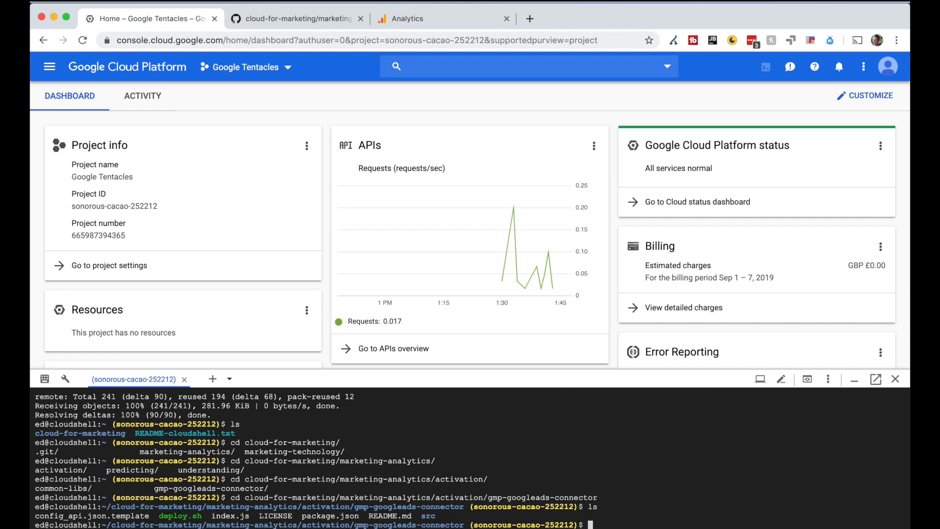
Clear the terminal and run bash deploy.sh, accepting the default project ID for the Tentacles installation.
{"action": "key", "text": "ctrl+l"}
{"action": "type", "text": "bash deploy.sh"}
{"action": "key", "text": "Return"}
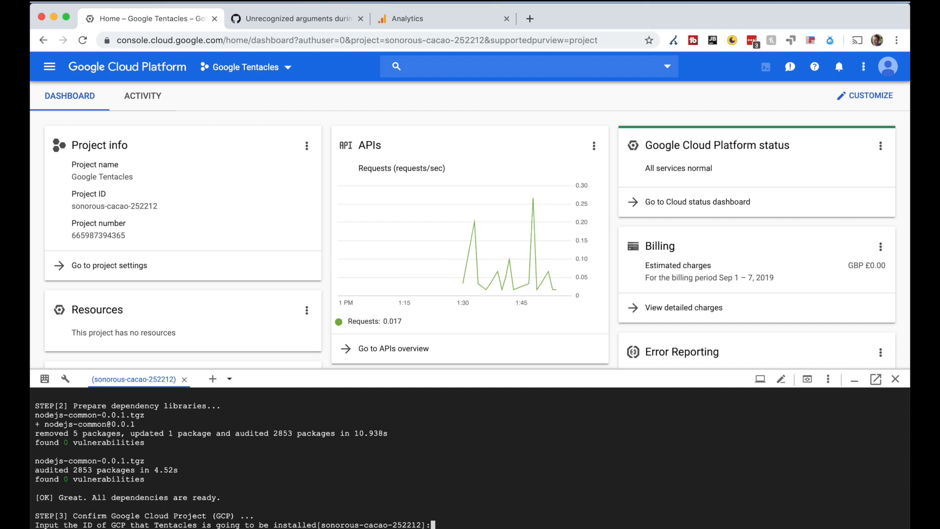
{"action": "key", "text": "Return"}
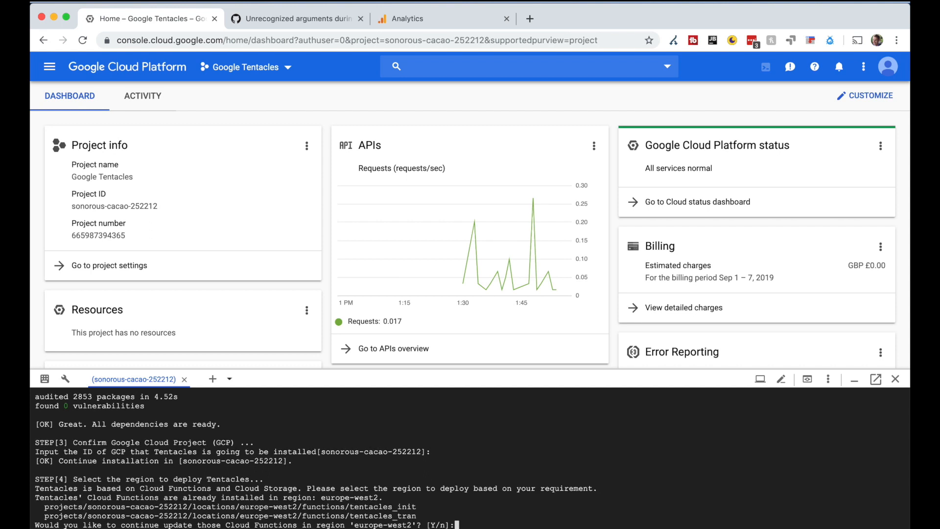
Confirm updating the Cloud Functions in europe-west2 and integrate APIs 0,1 (Google Analytics Measurement Protocol and Google Analytics Data Import).
{"action": "type", "text": "Y"}
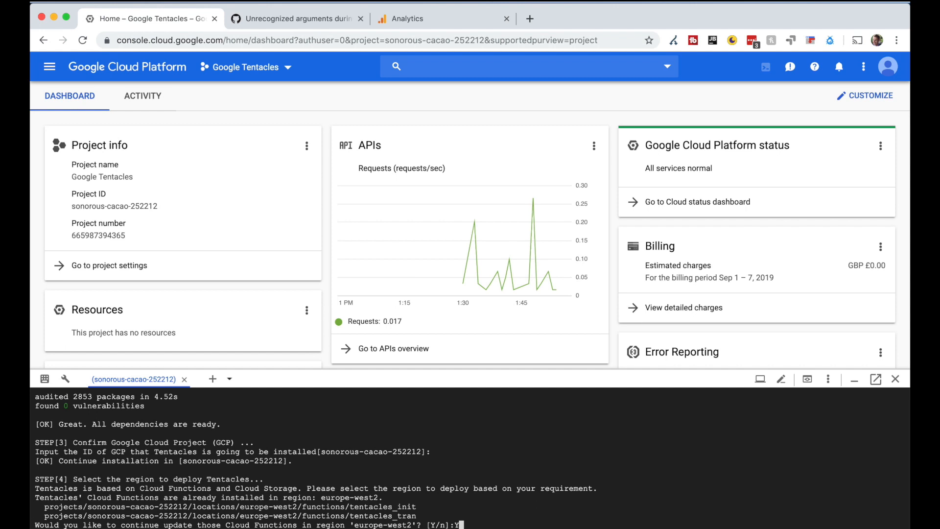
{"action": "key", "text": "Return"}
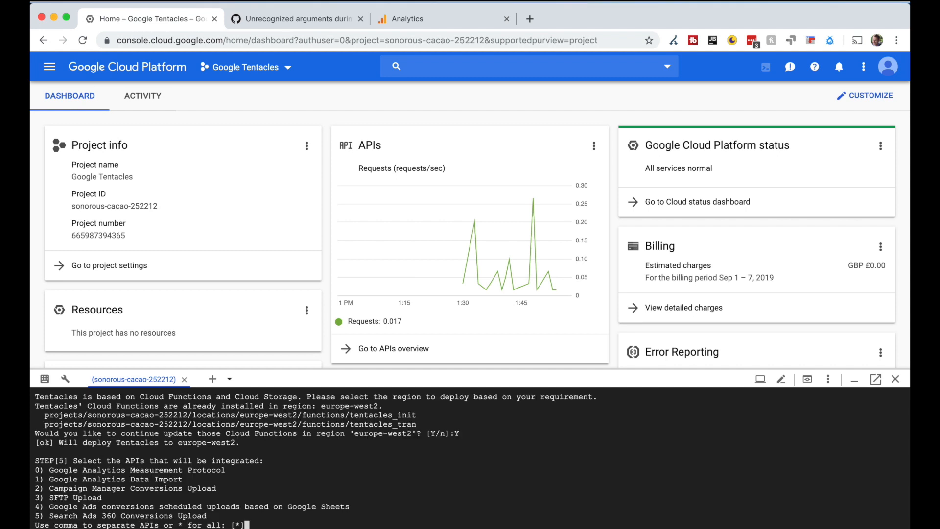
{"action": "type", "text": "0,1"}
{"action": "key", "text": "Return"}
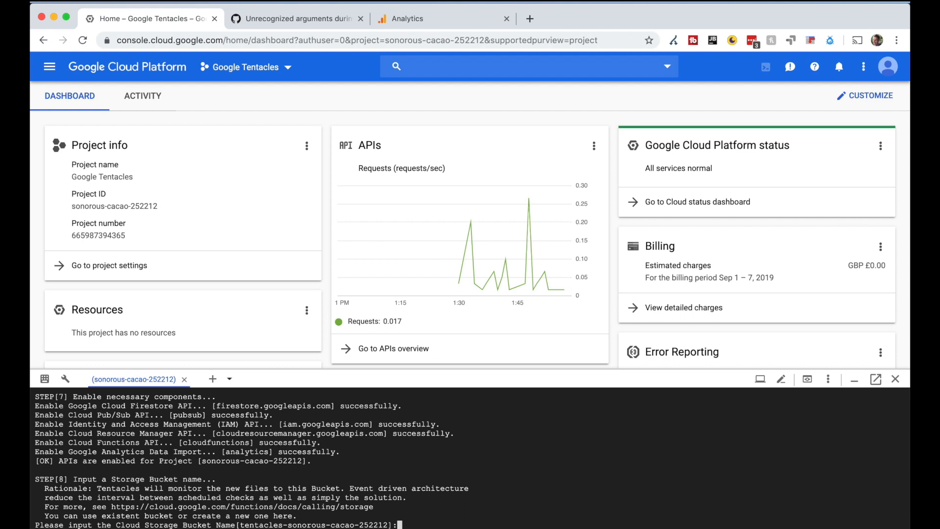
Accept the default storage bucket, the outbound folder and the tentacles topic prefix, and save the configuration to ./config.json.
{"action": "key", "text": "Return"}
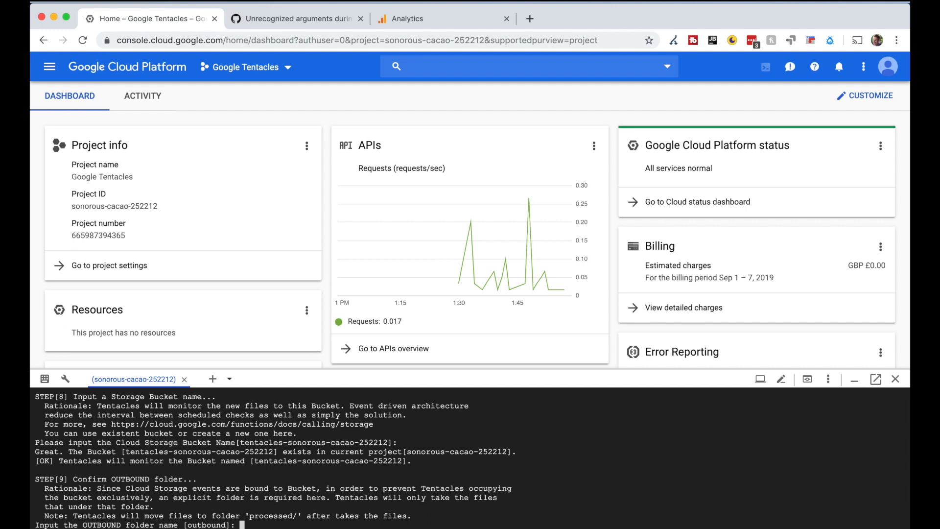
{"action": "key", "text": "Return"}
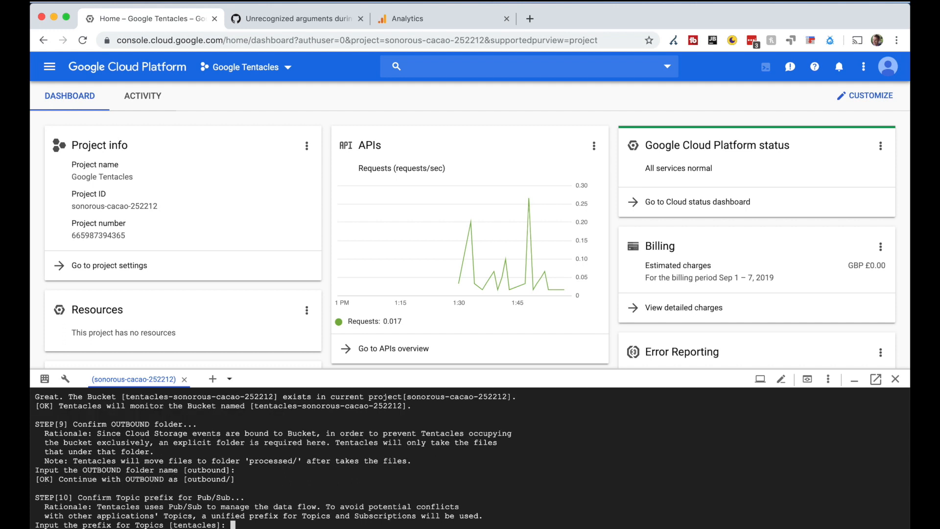
{"action": "key", "text": "Return"}
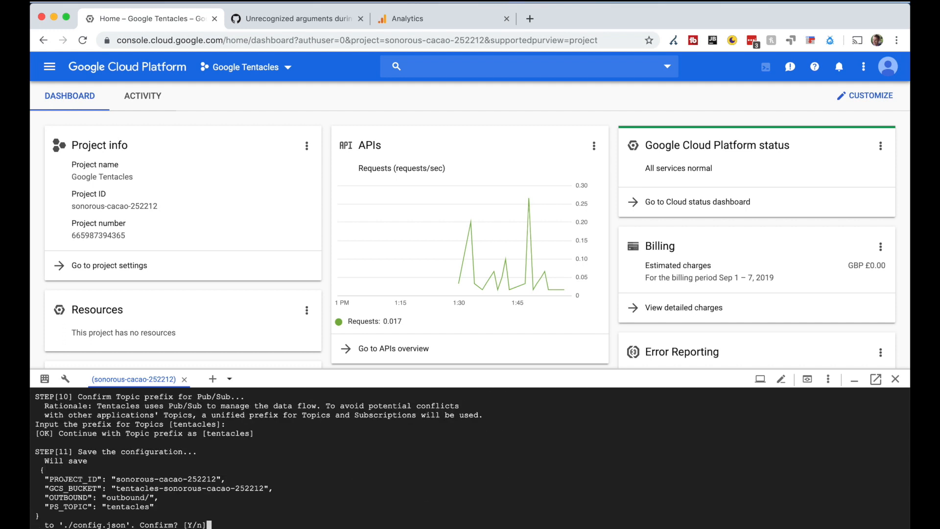
{"action": "type", "text": "Y"}
{"action": "key", "text": "Return"}
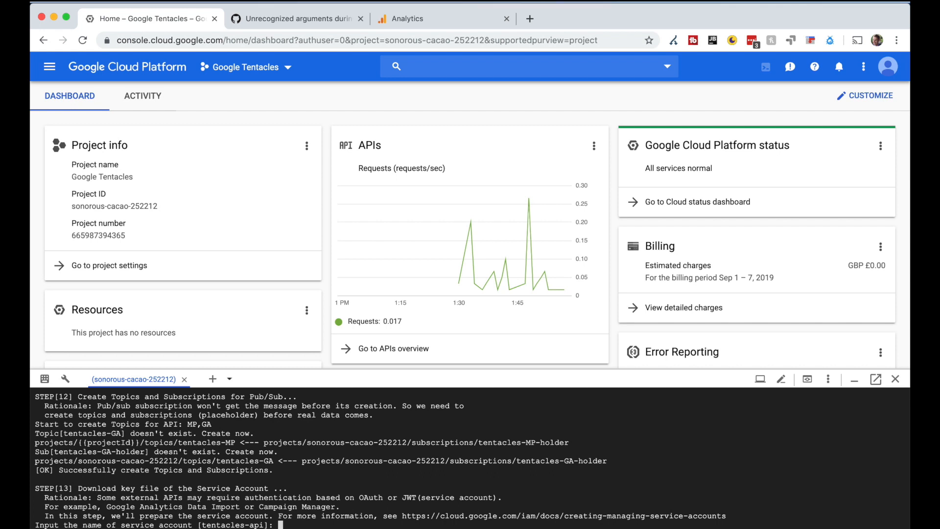
Accept the default service account name tentacles-api and download its key file to ./keys/service-account.key.json.
{"action": "key", "text": "Return"}
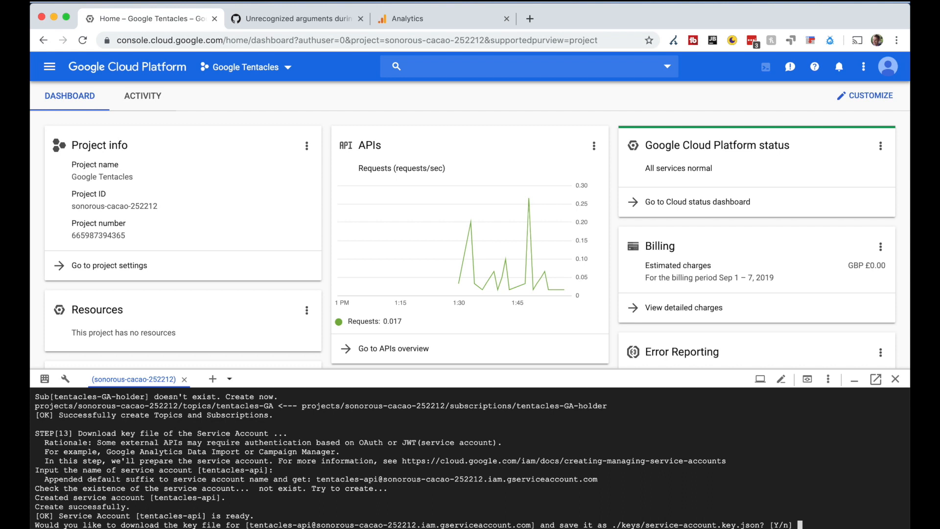
{"action": "type", "text": "Y"}
{"action": "key", "text": "Return"}
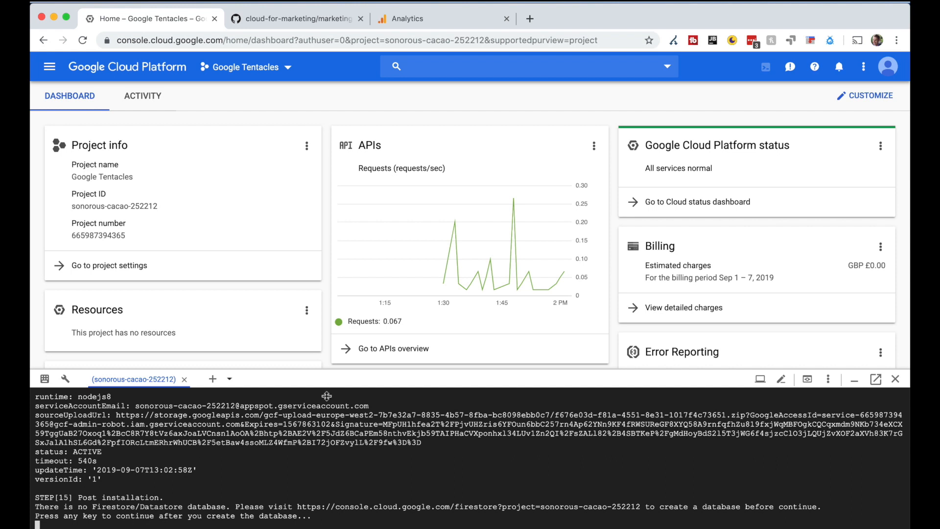
Create the project's Firestore database in Native mode at location eur3 (Europe), and continue the post-installation in Cloud Shell.
{"action": "left_click", "coordinate": [336, 508]}
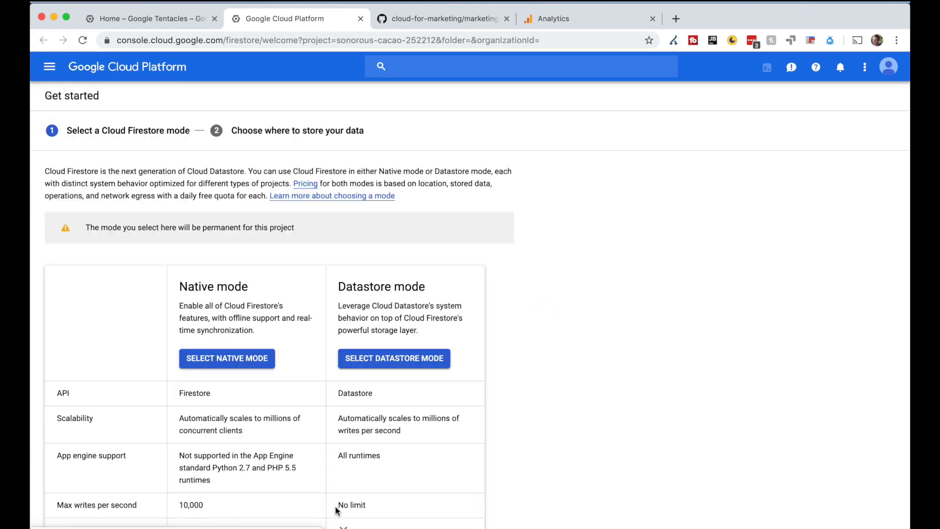
{"action": "scroll", "coordinate": [269, 240], "scroll_direction": "down", "scroll_amount": 2}
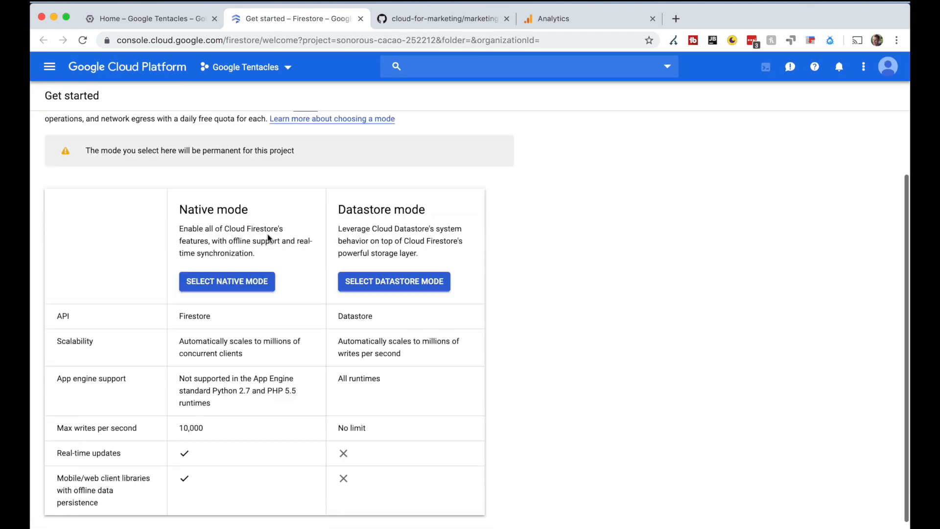
{"action": "left_click", "coordinate": [233, 265]}
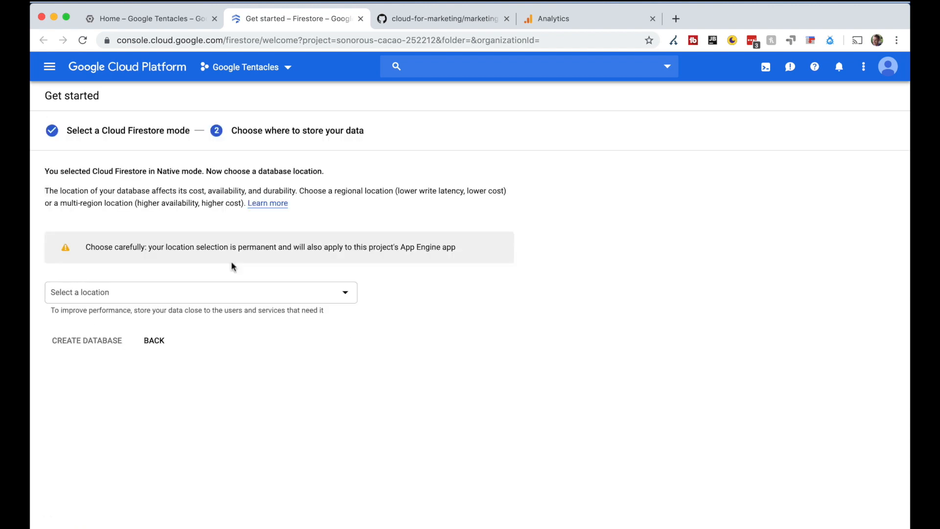
{"action": "left_click", "coordinate": [226, 293]}
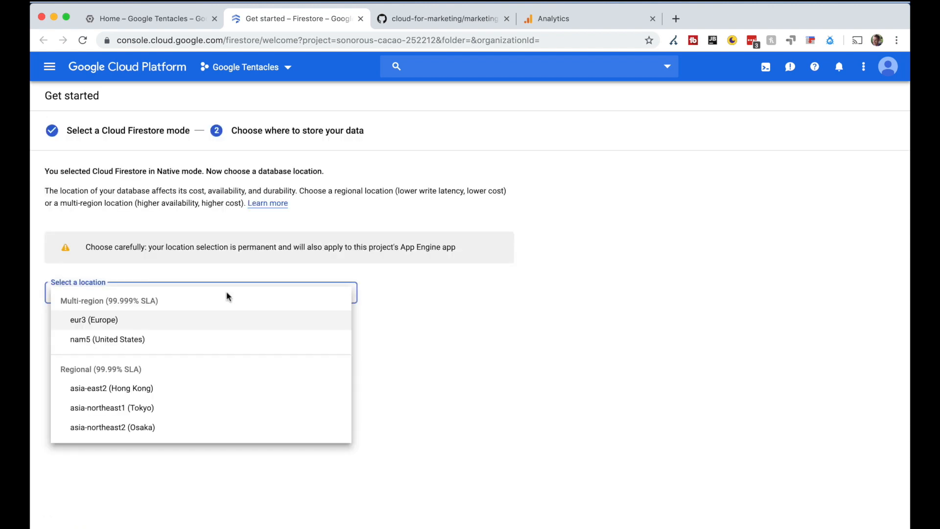
{"action": "left_click", "coordinate": [206, 321]}
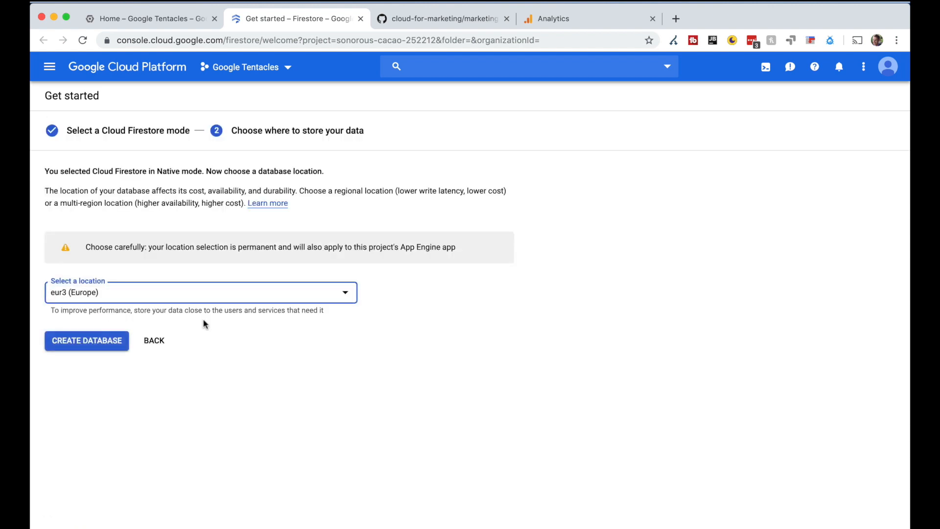
{"action": "left_click", "coordinate": [109, 343]}
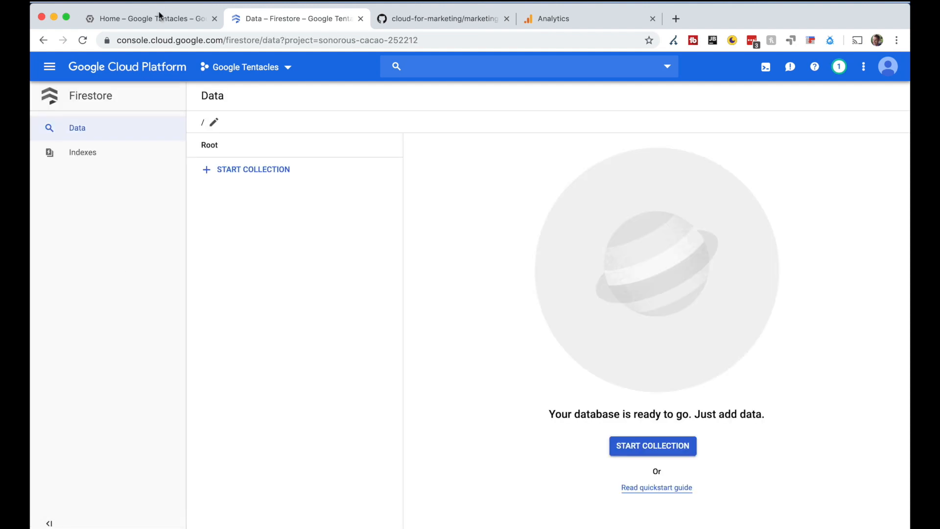
{"action": "left_click", "coordinate": [160, 18]}
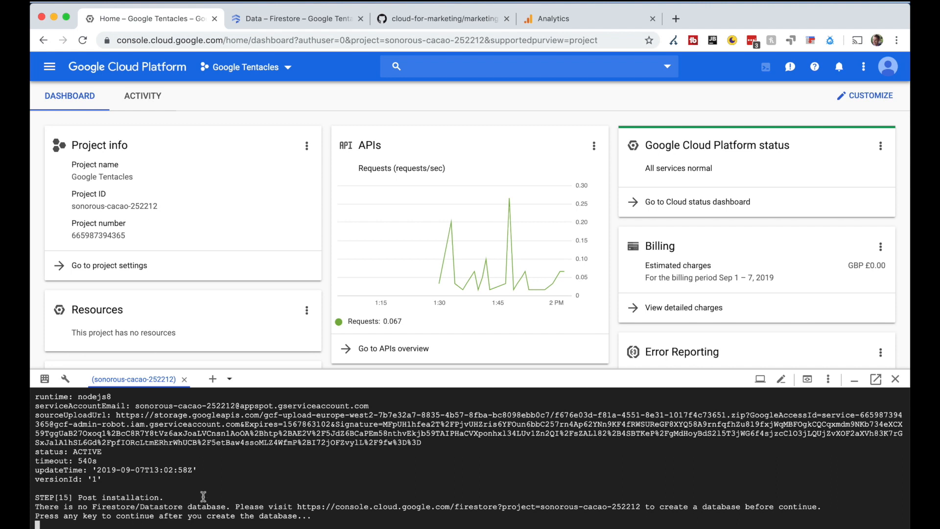
{"action": "key", "text": "Return"}
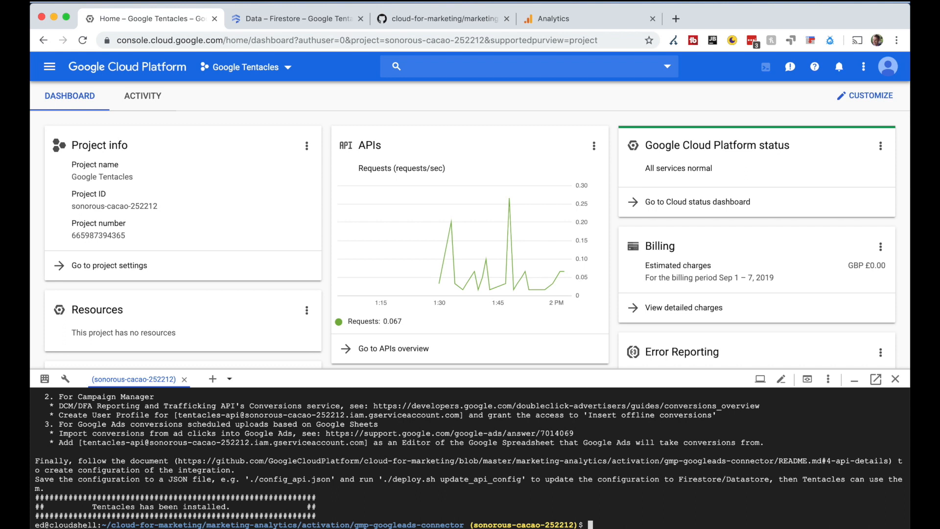
List the connector folder's files and copy config_api.json.template to config_api.json.
{"action": "type", "text": "ls"}
{"action": "key", "text": "Return"}
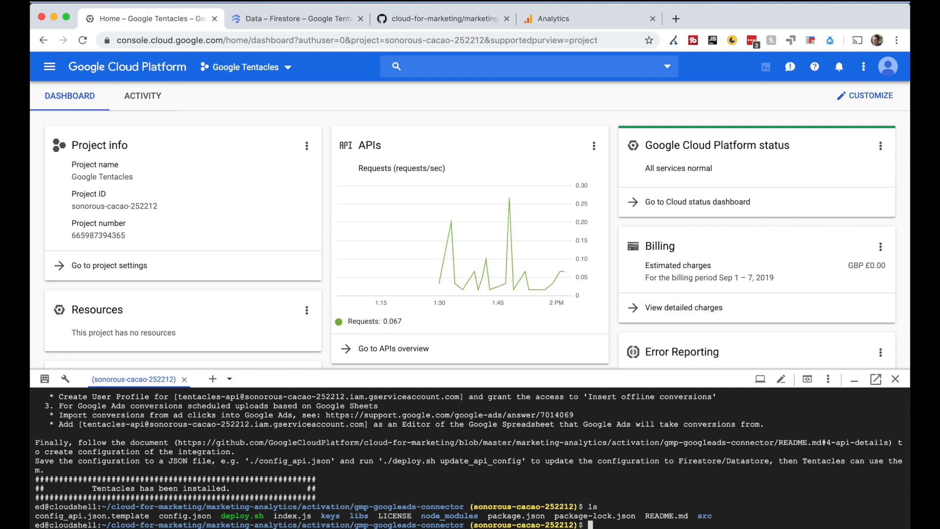
{"action": "type", "text": "cp config_api"}
{"action": "key", "text": "Tab"}
{"action": "type", "text": "config_api"}
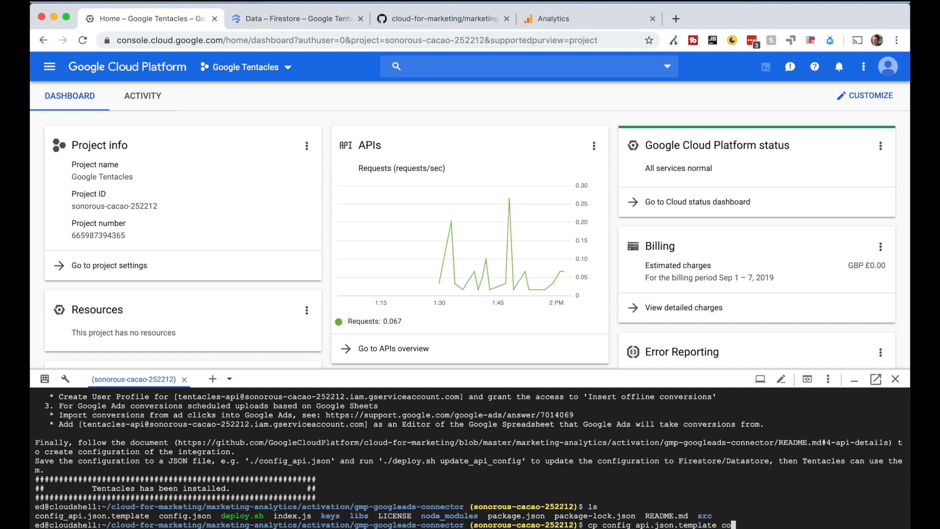
{"action": "type", "text": ".json"}
{"action": "key", "text": "Return"}
View config_api.json in vi and quit the editor without making changes.
{"action": "type", "text": "v"}
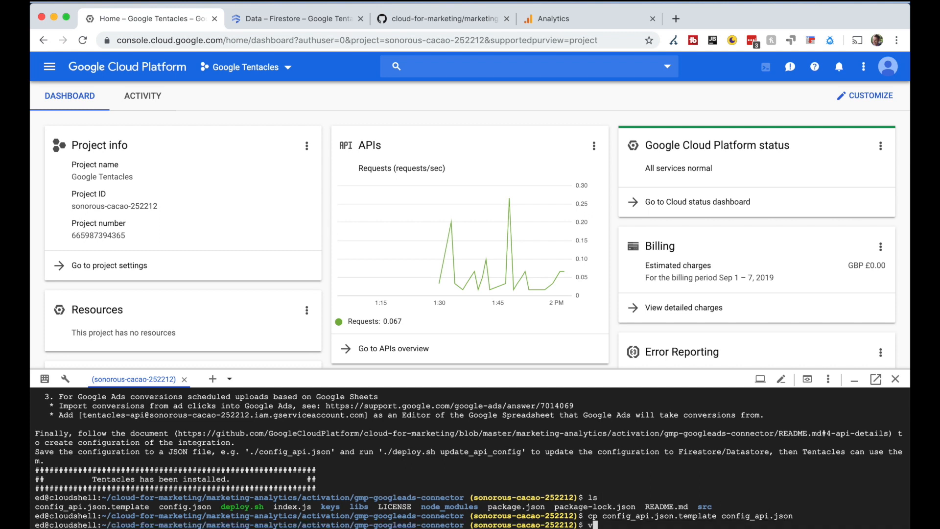
{"action": "type", "text": "i config_api.json"}
{"action": "key", "text": "Return"}
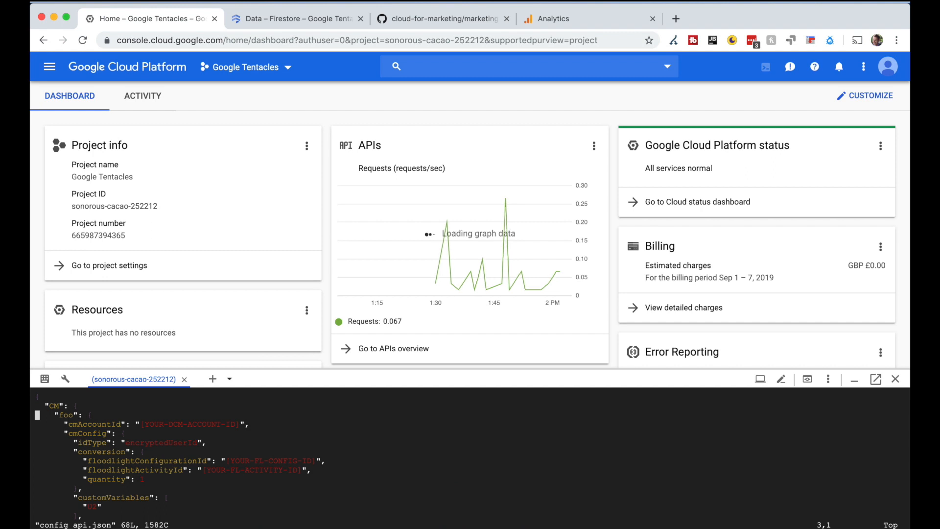
{"action": "type", "text": ":q"}
{"action": "key", "text": "Return"}
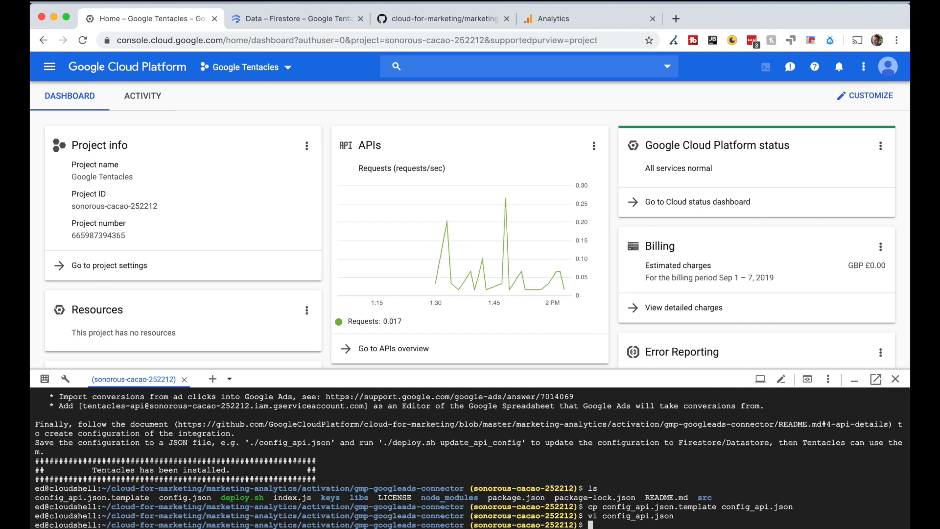
Open the Cloud Shell code editor and expand cloud-for-marketing/marketing-analytics/activation/gmp-googleads-connector in the file explorer.
{"action": "left_click", "coordinate": [807, 380]}
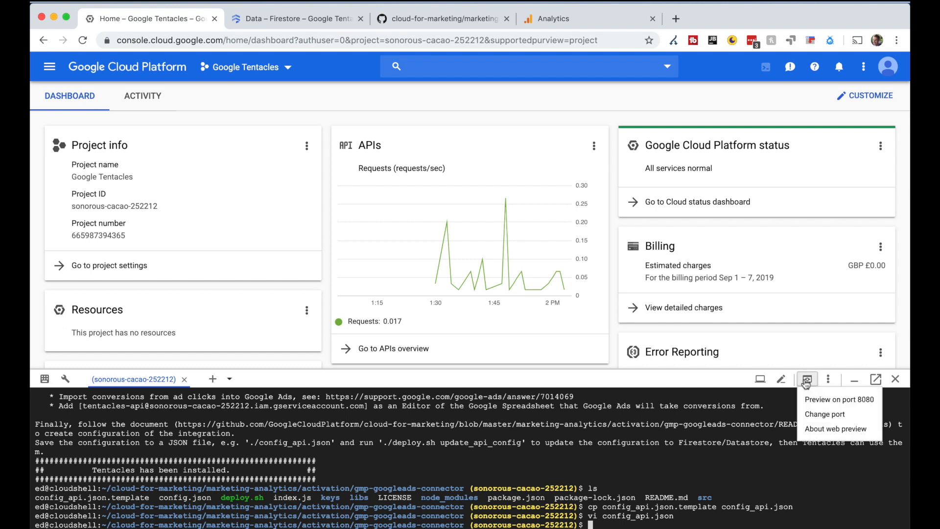
{"action": "left_click", "coordinate": [780, 380]}
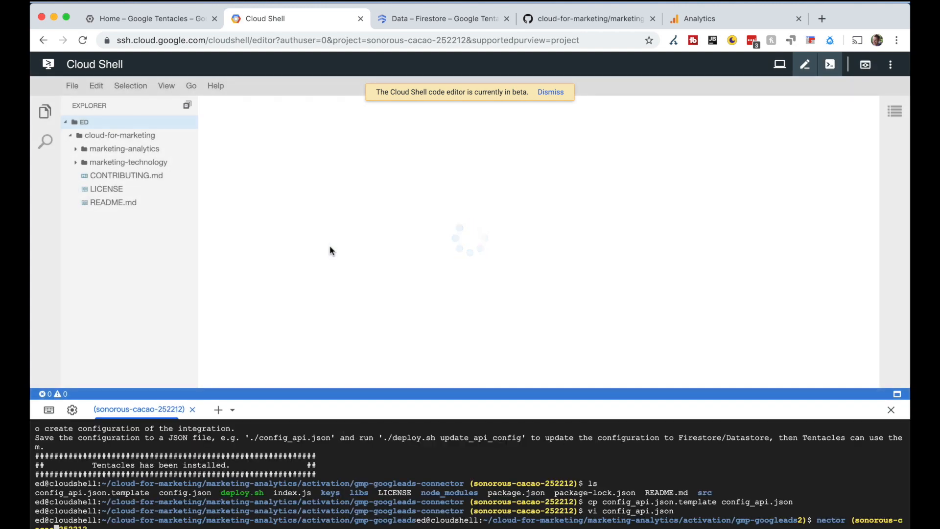
{"action": "left_click", "coordinate": [135, 148]}
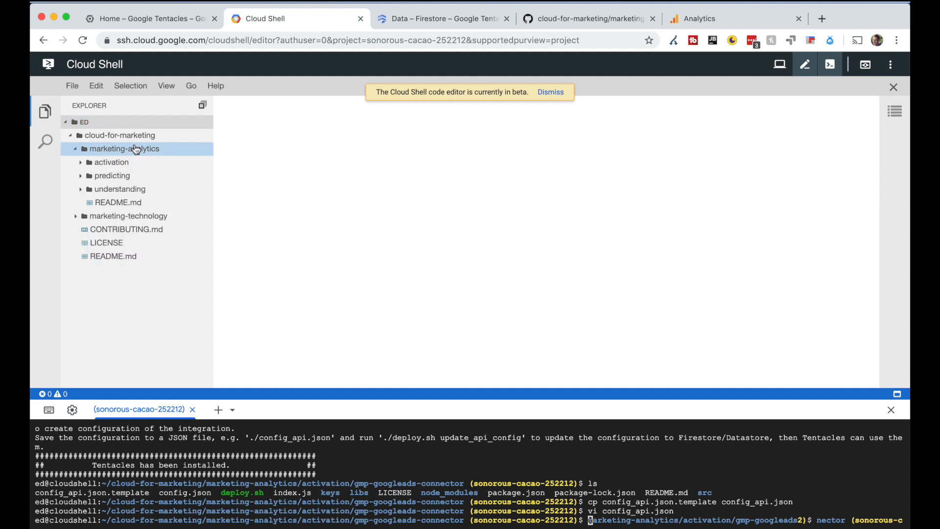
{"action": "left_click", "coordinate": [92, 164]}
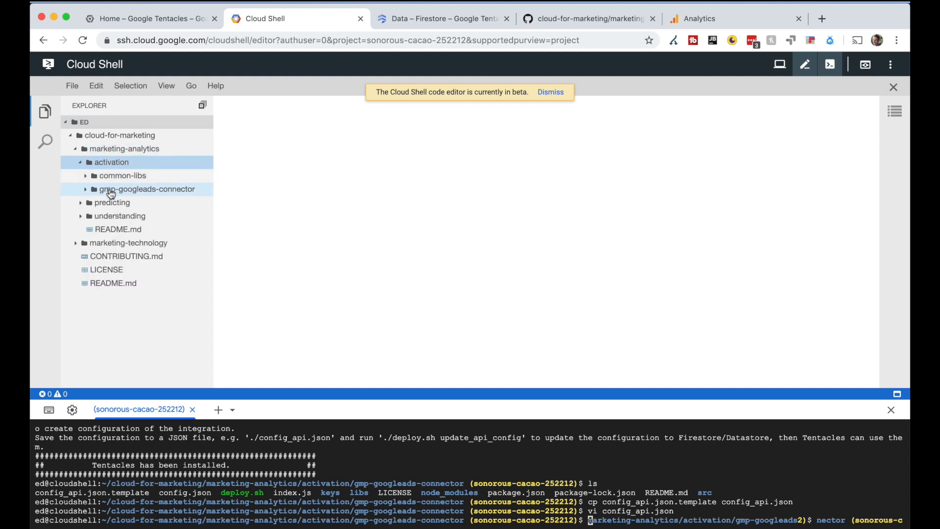
{"action": "left_click", "coordinate": [110, 193]}
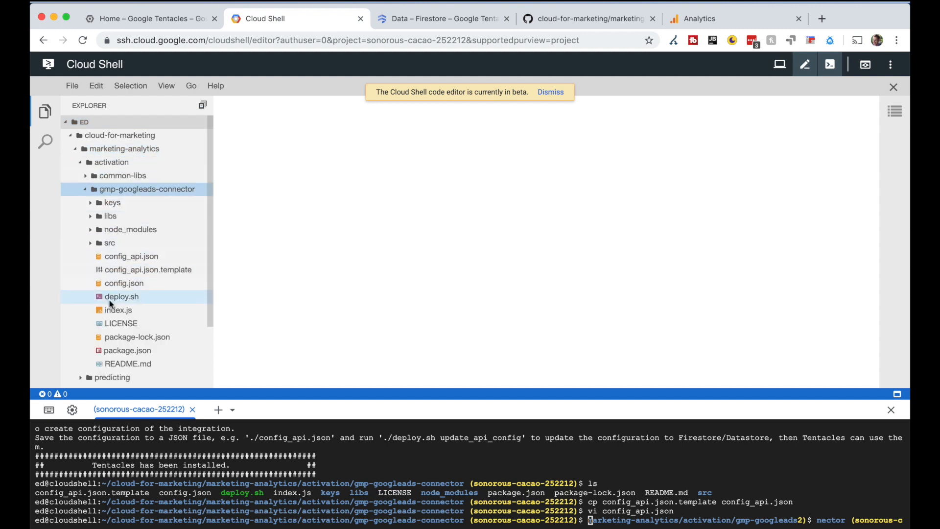
Open config_api.json in the code editor and rename the CM section's "foo" configuration to "default".
{"action": "left_click", "coordinate": [124, 259]}
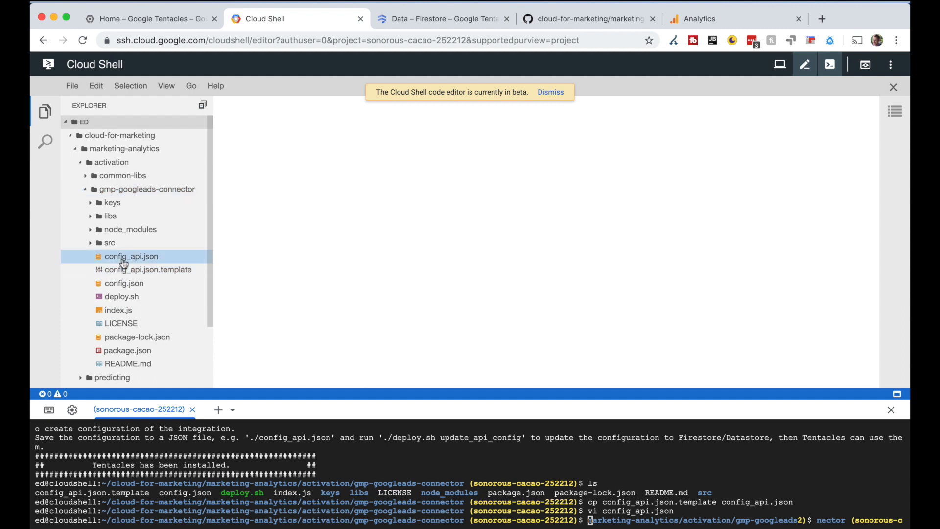
{"action": "scroll", "coordinate": [305, 265], "scroll_direction": "down", "scroll_amount": 4}
{"action": "scroll", "coordinate": [305, 265], "scroll_direction": "up", "scroll_amount": 4}
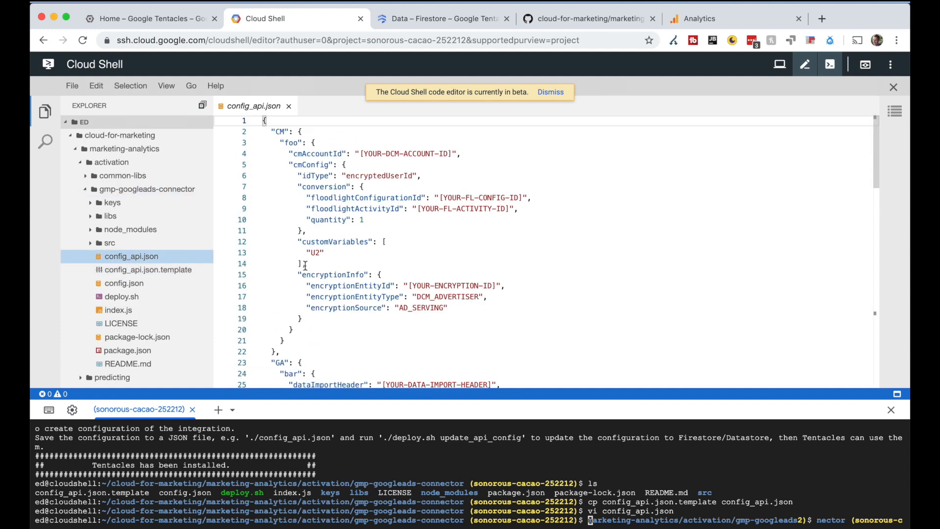
{"action": "double_click", "coordinate": [292, 142]}
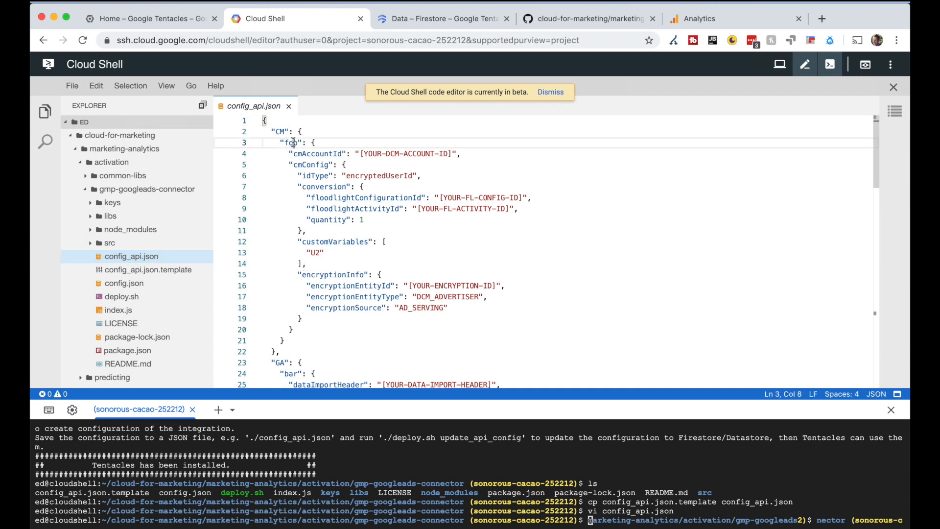
{"action": "type", "text": "default"}
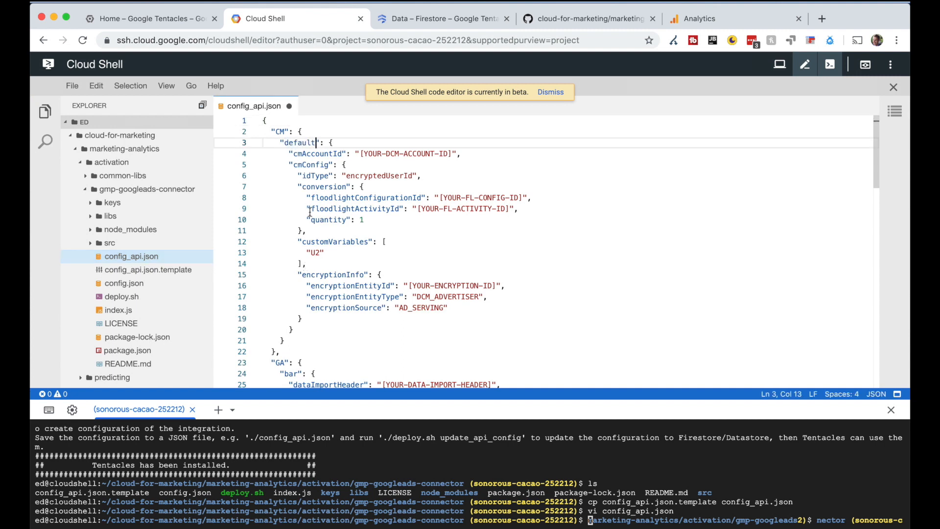
Delete the whole CM section from config_api.json and save the file.
{"action": "scroll", "coordinate": [332, 299], "scroll_direction": "down", "scroll_amount": 1}
{"action": "scroll", "coordinate": [332, 300], "scroll_direction": "down", "scroll_amount": 5}
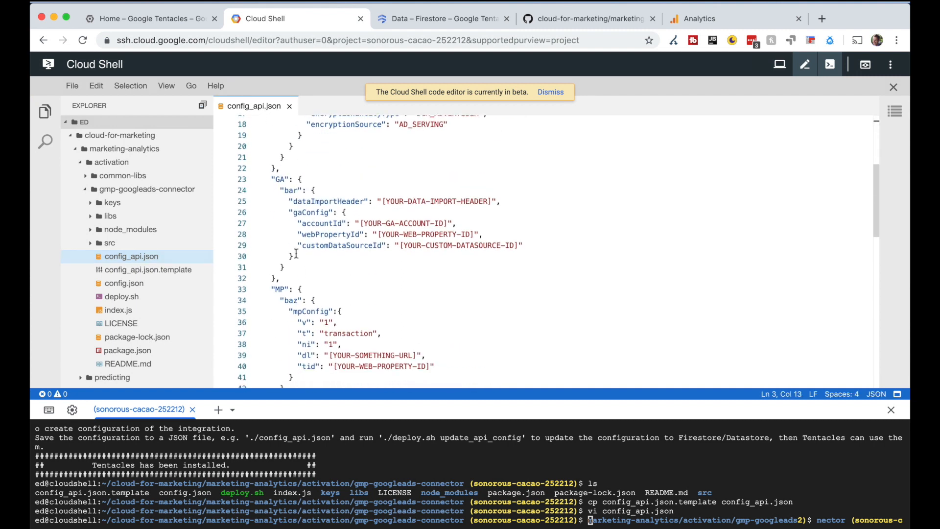
{"action": "left_click", "coordinate": [292, 189]}
{"action": "scroll", "coordinate": [292, 188], "scroll_direction": "down", "scroll_amount": 6}
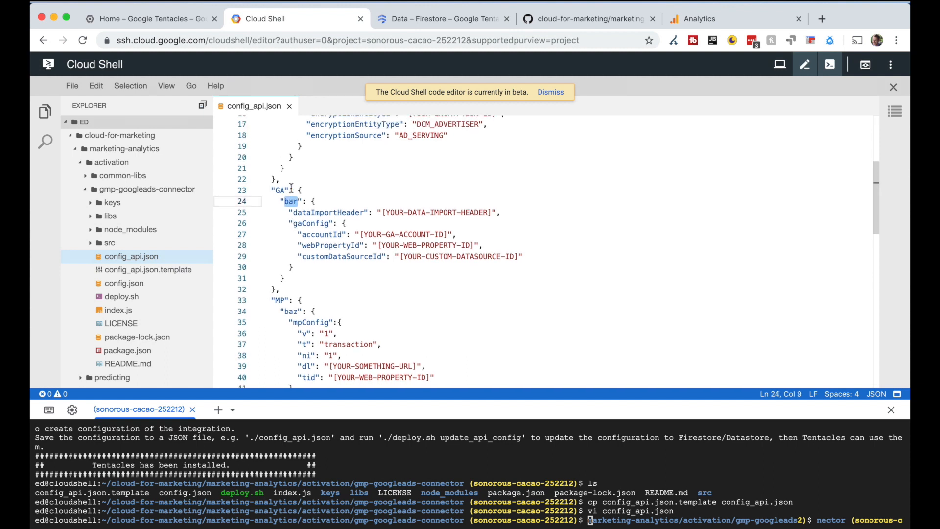
{"action": "scroll", "coordinate": [291, 188], "scroll_direction": "down", "scroll_amount": 8}
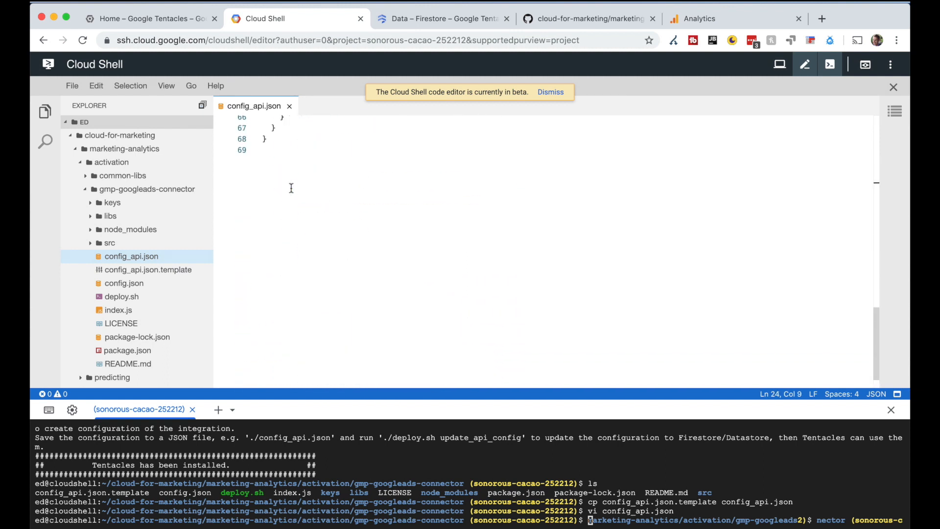
{"action": "scroll", "coordinate": [291, 189], "scroll_direction": "up", "scroll_amount": 15}
{"action": "left_click", "coordinate": [292, 188]}
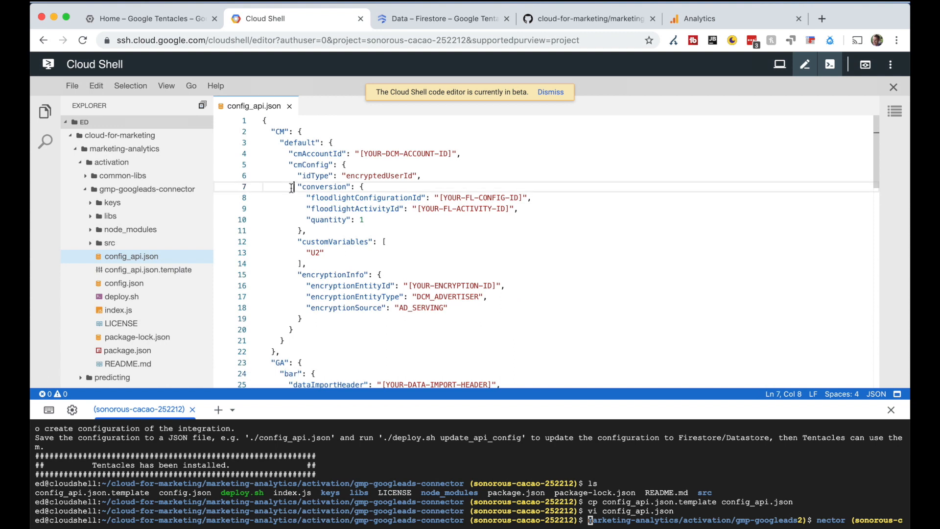
{"action": "scroll", "coordinate": [291, 188], "scroll_direction": "down", "scroll_amount": 1}
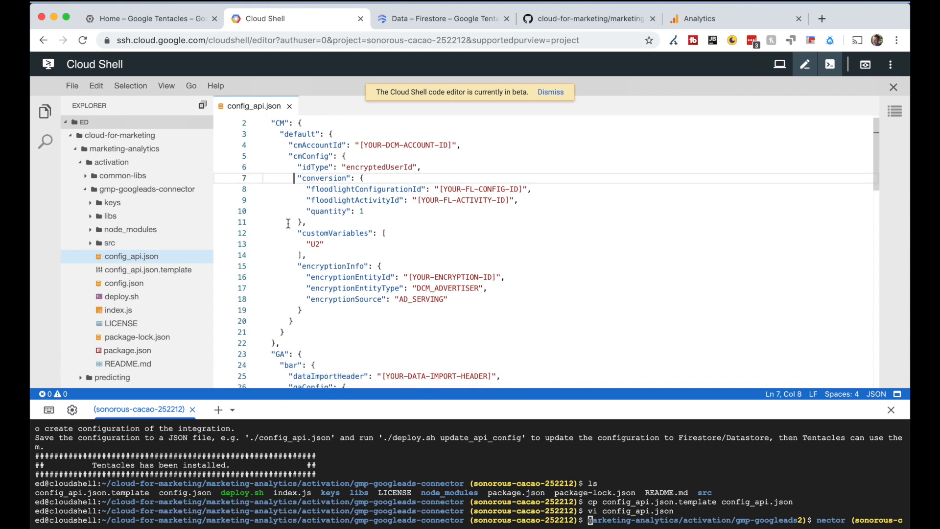
{"action": "scroll", "coordinate": [288, 223], "scroll_direction": "up", "scroll_amount": 1}
{"action": "left_click_drag", "start_coordinate": [281, 351], "coordinate": [217, 124]}
{"action": "key", "text": "BackSpace"}
{"action": "key", "text": "super+s"}
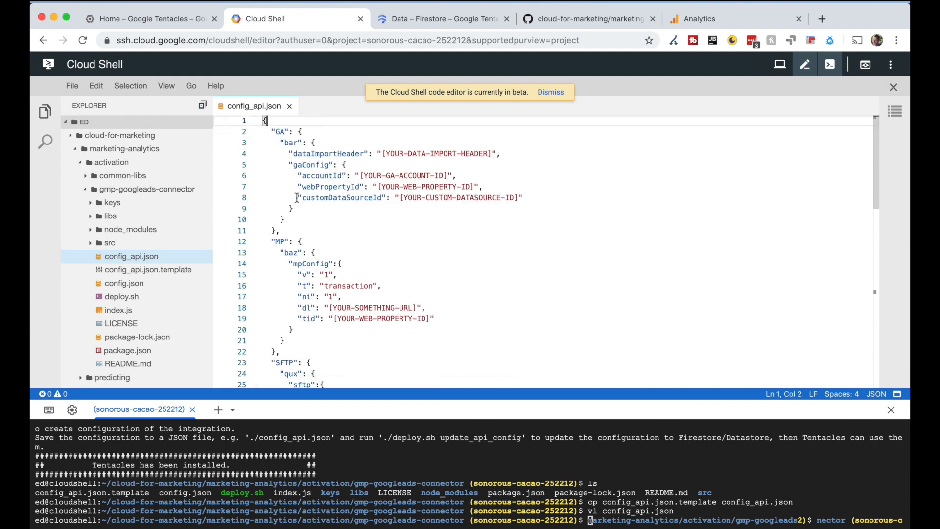
Remove the SFTP and GS sections, including the comma after the MP block, keeping the JSON's closing brace.
{"action": "scroll", "coordinate": [296, 198], "scroll_direction": "down", "scroll_amount": 3}
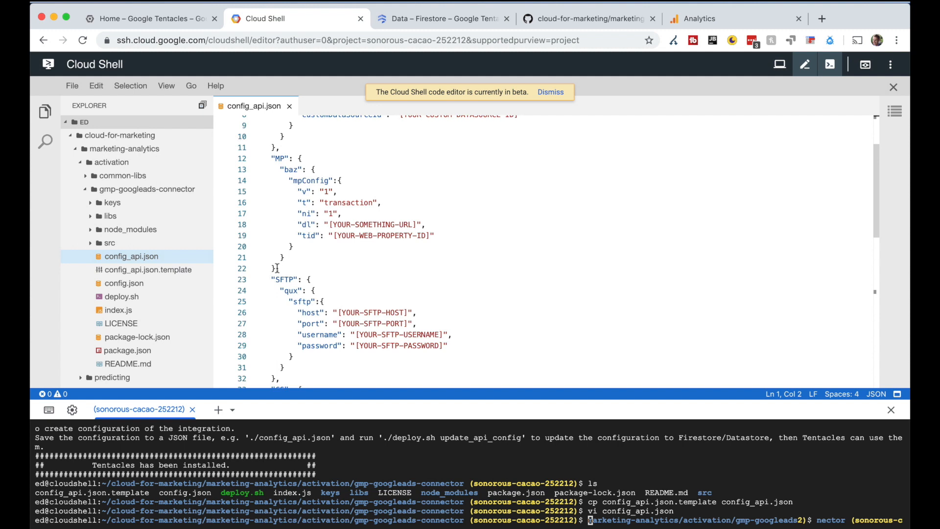
{"action": "left_click_drag", "start_coordinate": [277, 269], "coordinate": [287, 384]}
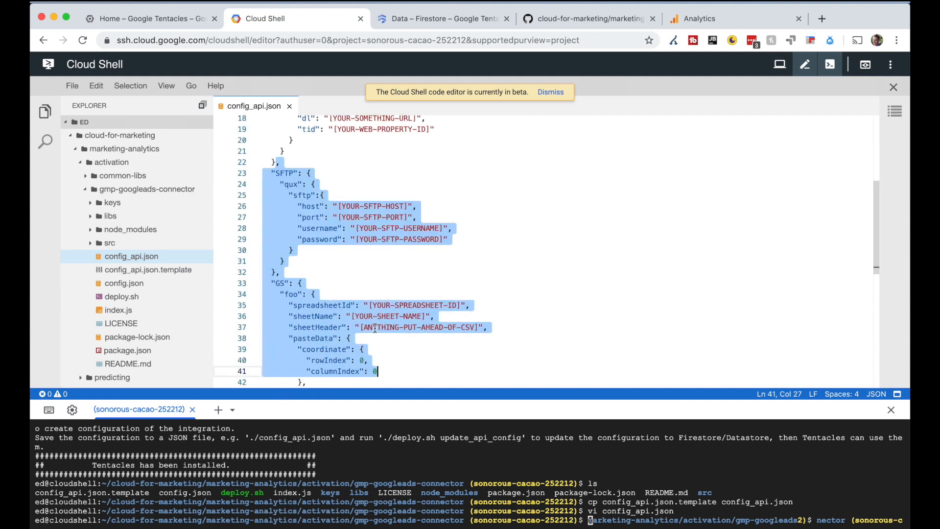
{"action": "scroll", "coordinate": [375, 328], "scroll_direction": "down", "scroll_amount": 10}
{"action": "scroll", "coordinate": [374, 327], "scroll_direction": "up", "scroll_amount": 7}
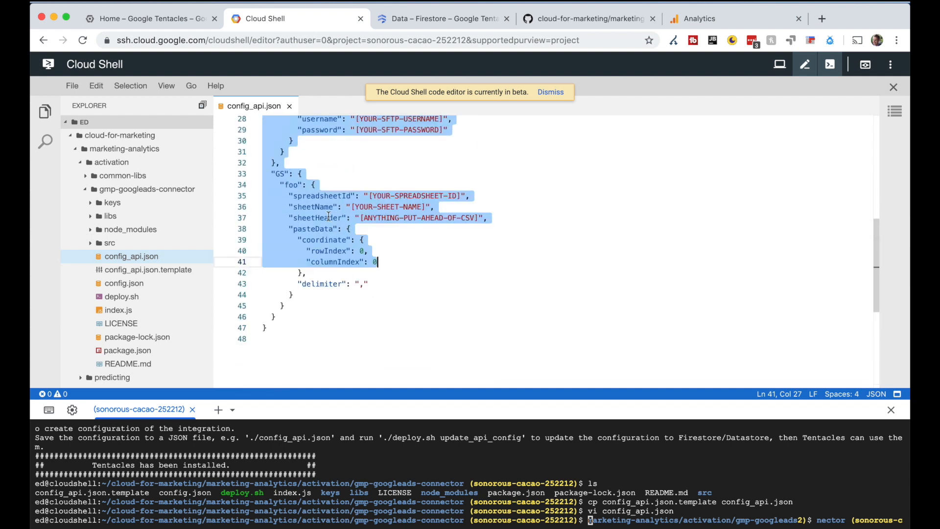
{"action": "left_click", "coordinate": [285, 335]}
{"action": "left_click", "coordinate": [284, 344]}
{"action": "mouse_move", "coordinate": [284, 344]}
{"action": "left_mouse_down"}
{"action": "mouse_move", "coordinate": [267, 115]}
{"action": "mouse_move", "coordinate": [294, 184]}
{"action": "mouse_move", "coordinate": [237, 263]}
{"action": "mouse_move", "coordinate": [257, 349]}
{"action": "mouse_move", "coordinate": [274, 348]}
{"action": "left_mouse_up"}
{"action": "key", "text": "BackSpace"}
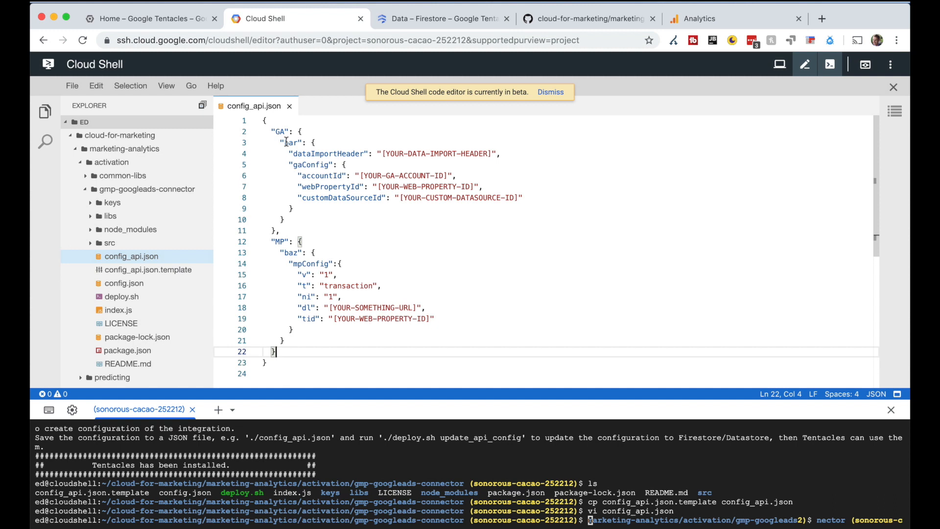
Rename the GA "bar" and MP "baz" configurations to "default" and save the file.
{"action": "double_click", "coordinate": [286, 142]}
{"action": "type", "text": "default"}
{"action": "double_click", "coordinate": [286, 252]}
{"action": "type", "text": "default"}
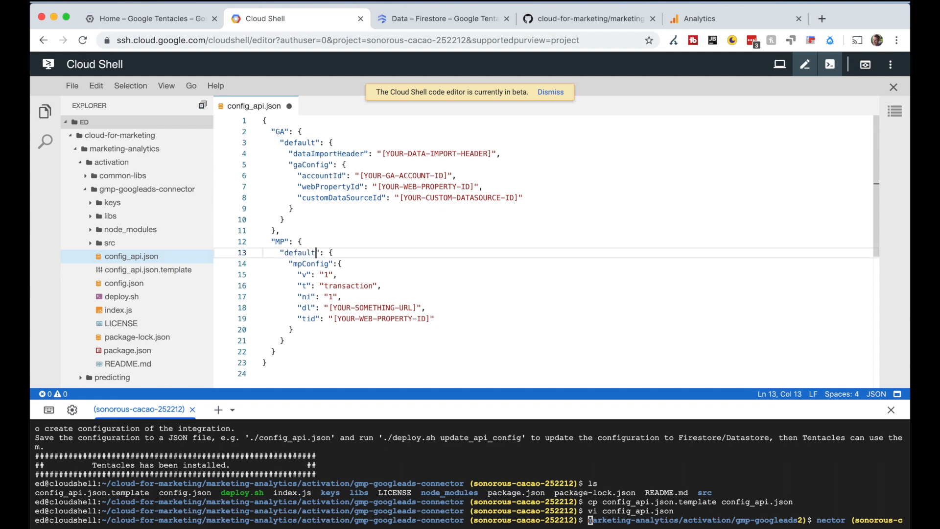
{"action": "key", "text": "super+s"}
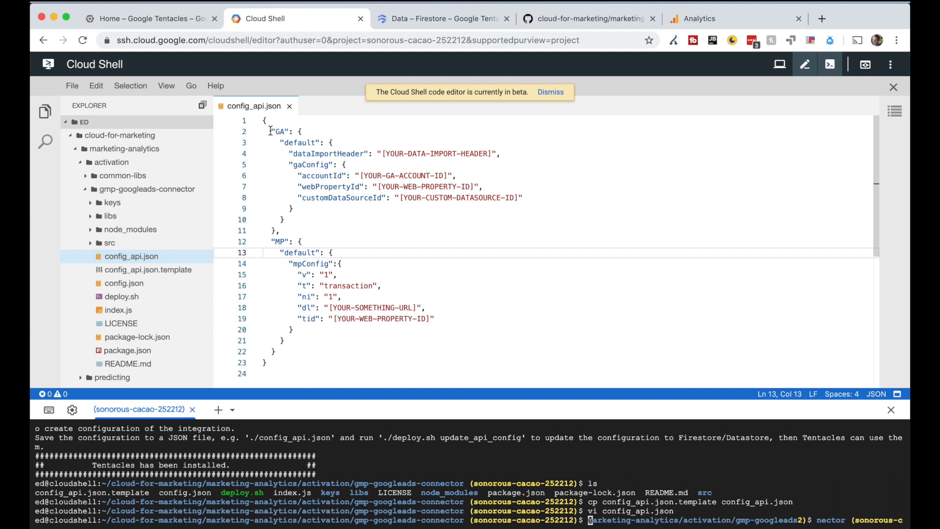
In the MP mpConfig block, fill tid with the Analytics web property ID and set t to "event".
{"action": "left_click", "coordinate": [342, 263]}
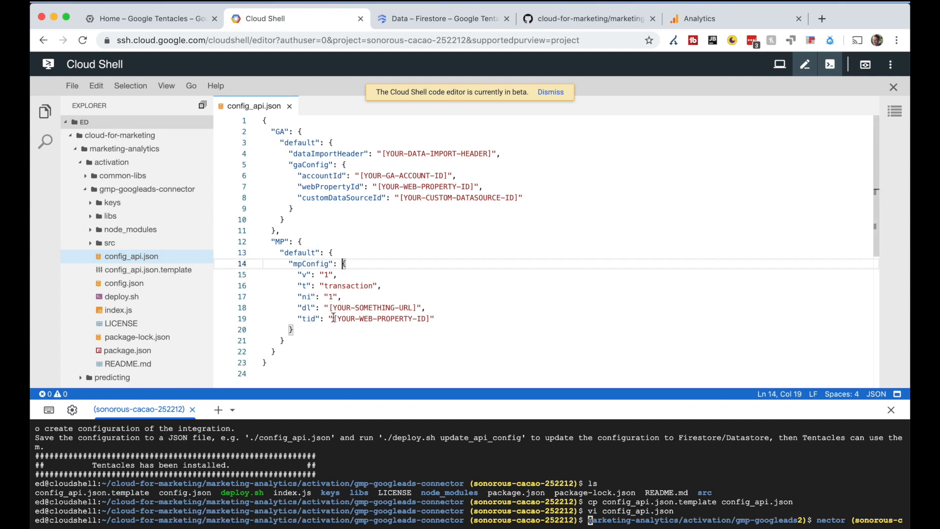
{"action": "left_click", "coordinate": [333, 319]}
{"action": "left_click_drag", "start_coordinate": [333, 318], "coordinate": [429, 320]}
{"action": "key", "text": "super+v"}
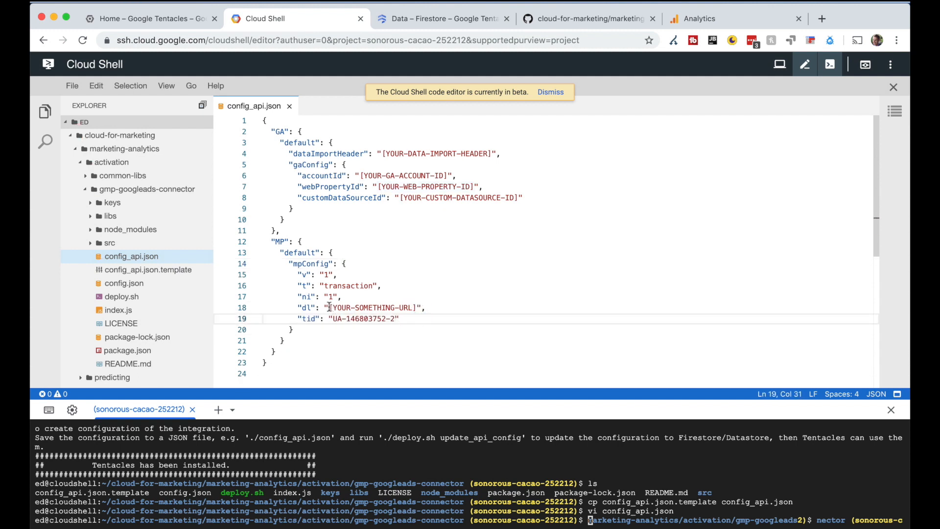
{"action": "double_click", "coordinate": [350, 285]}
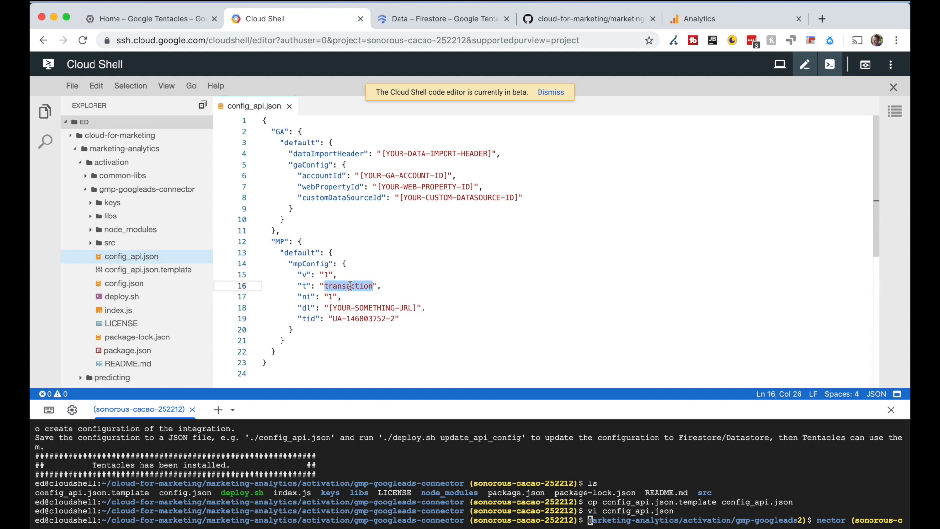
{"action": "type", "text": "event"}
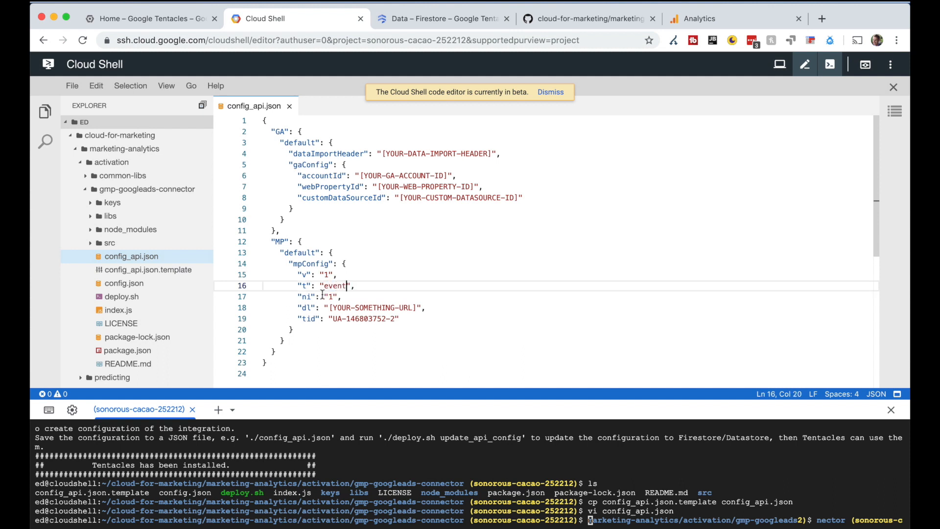
Add an "ea" entry with the value "user enriched" below the "ni" line in mpConfig.
{"action": "left_click", "coordinate": [344, 297]}
{"action": "key", "text": "Return"}
{"action": "type", "text": "\""}
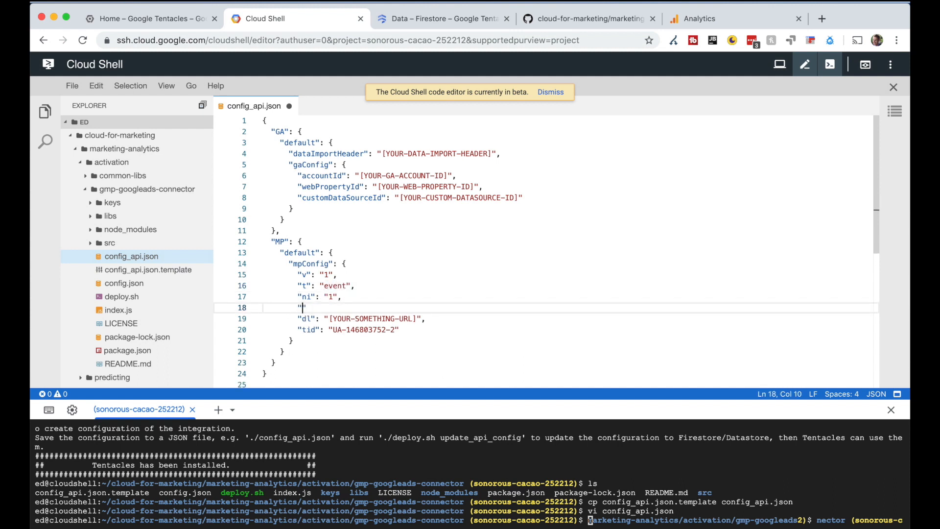
{"action": "type", "text": "ea\": \"User"}
{"action": "key", "text": "BackSpace"}
{"action": "key", "text": "BackSpace"}
{"action": "key", "text": "BackSpace"}
{"action": "key", "text": "BackSpace"}
{"action": "key", "text": "BackSpace"}
{"action": "type", "text": "user "}
{"action": "type", "text": "enriched"}
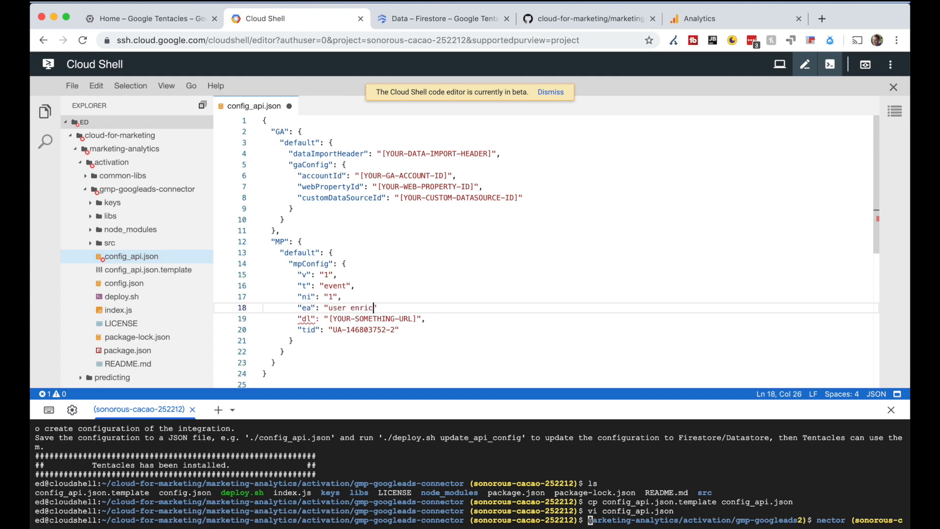
{"action": "key", "text": "super+s"}
Add an "ec" entry with the value "google tentacles" below "ea", leaving no extra line after it.
{"action": "type", "text": ","}
{"action": "key", "text": "Return"}
{"action": "type", "text": "\"ec\": \"google tentacles\","}
{"action": "key", "text": "Return"}
{"action": "type", "text": "\""}
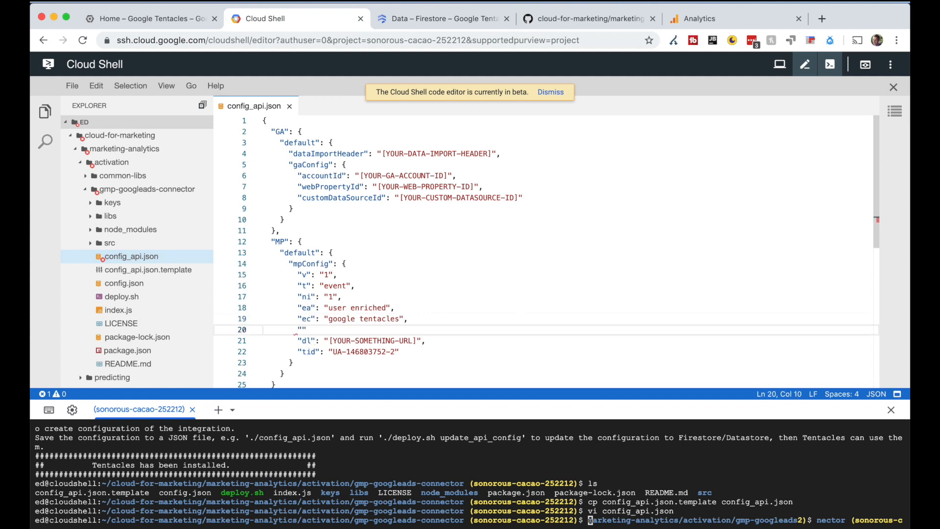
{"action": "key", "text": "Right"}
{"action": "key", "text": "super+shift+Left"}
{"action": "key", "text": "super+shift+Left"}
{"action": "key", "text": "BackSpace"}
{"action": "key", "text": "BackSpace"}
Replace the "dl" placeholder URL with "/google-tentacles" and save config_api.json.
{"action": "key", "text": "Down"}
{"action": "key", "text": "Right"}
{"action": "key", "text": "Right"}
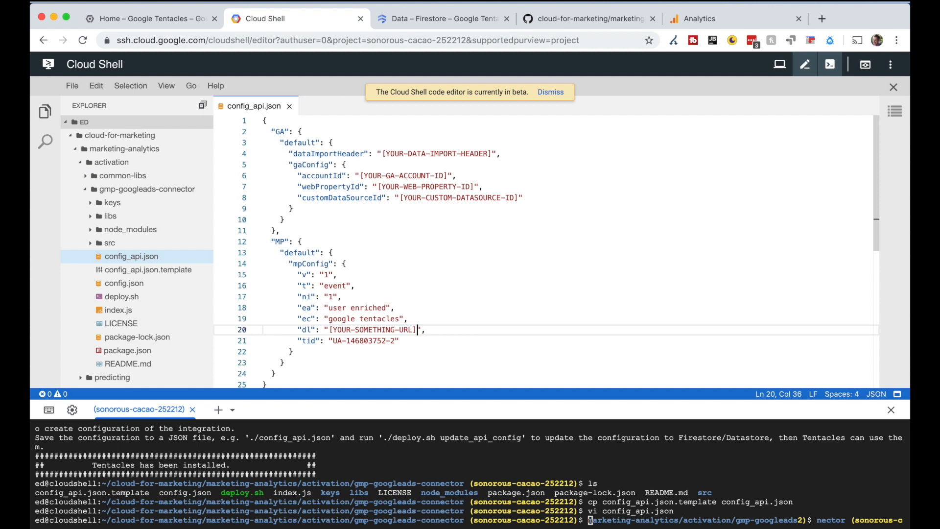
{"action": "key", "text": "BackSpace"}
{"action": "key", "text": "BackSpace"}
{"action": "key", "text": "BackSpace"}
{"action": "key", "text": "BackSpace"}
{"action": "key", "text": "BackSpace"}
{"action": "key", "text": "BackSpace"}
{"action": "key", "text": "BackSpace"}
{"action": "key", "text": "BackSpace"}
{"action": "key", "text": "BackSpace"}
{"action": "key", "text": "BackSpace"}
{"action": "key", "text": "BackSpace"}
{"action": "key", "text": "BackSpace"}
{"action": "key", "text": "BackSpace"}
{"action": "key", "text": "BackSpace"}
{"action": "key", "text": "BackSpace"}
{"action": "key", "text": "BackSpace"}
{"action": "key", "text": "BackSpace"}
{"action": "key", "text": "BackSpace"}
{"action": "key", "text": "BackSpace"}
{"action": "key", "text": "BackSpace"}
{"action": "type", "text": "/google-tentacles"}
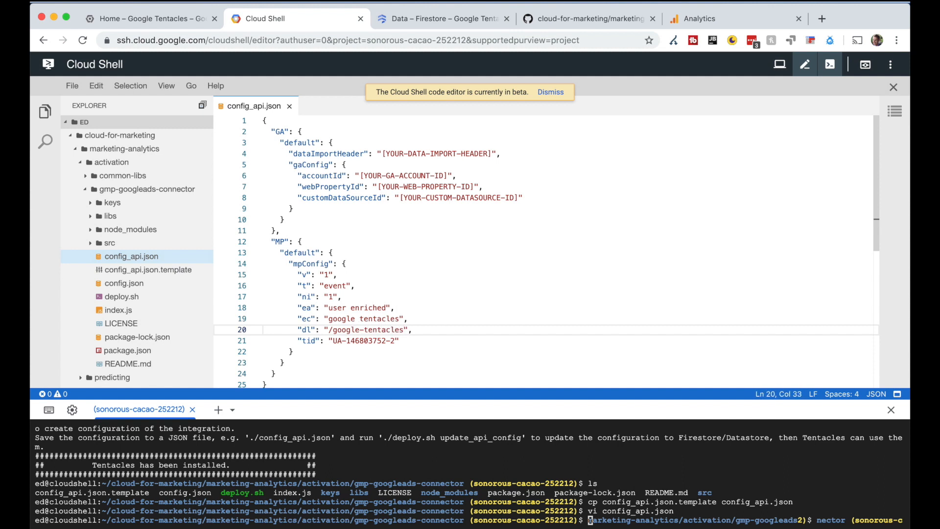
{"action": "scroll", "coordinate": [384, 273], "scroll_direction": "down", "scroll_amount": 3}
{"action": "scroll", "coordinate": [384, 273], "scroll_direction": "up", "scroll_amount": 3}
{"action": "left_click", "coordinate": [77, 87]}
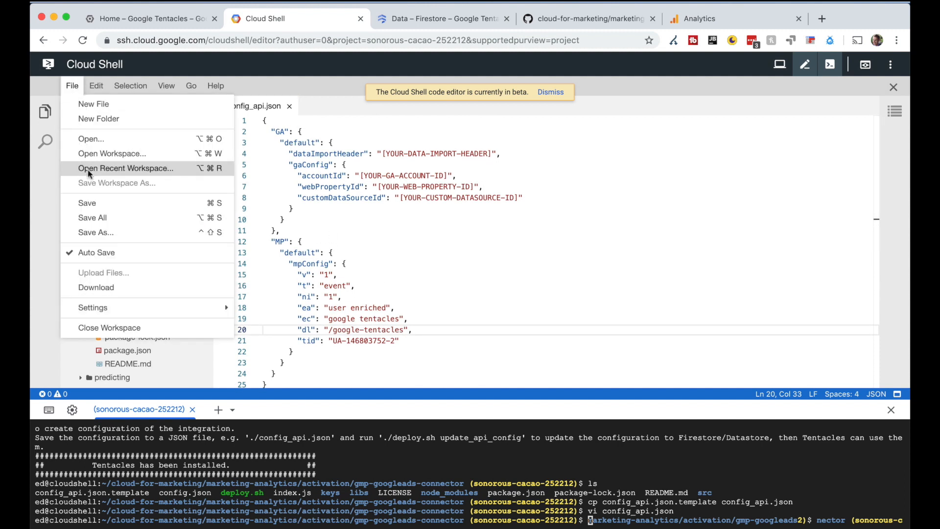
{"action": "left_click", "coordinate": [96, 204]}
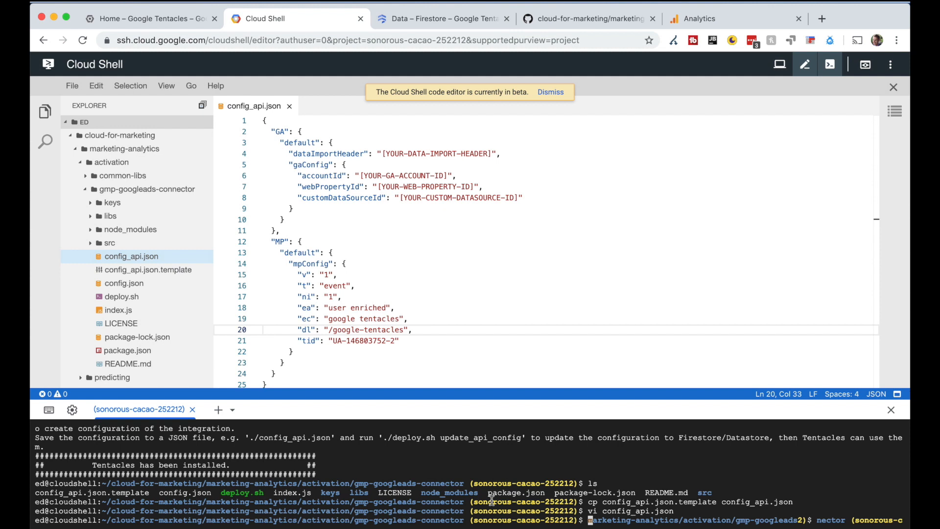
Get a fresh command prompt in the Cloud Shell terminal.
{"action": "key", "text": "Return"}
{"action": "key", "text": "Return"}
{"action": "key", "text": "Return"}
{"action": "key", "text": "Return"}
{"action": "key", "text": "Return"}
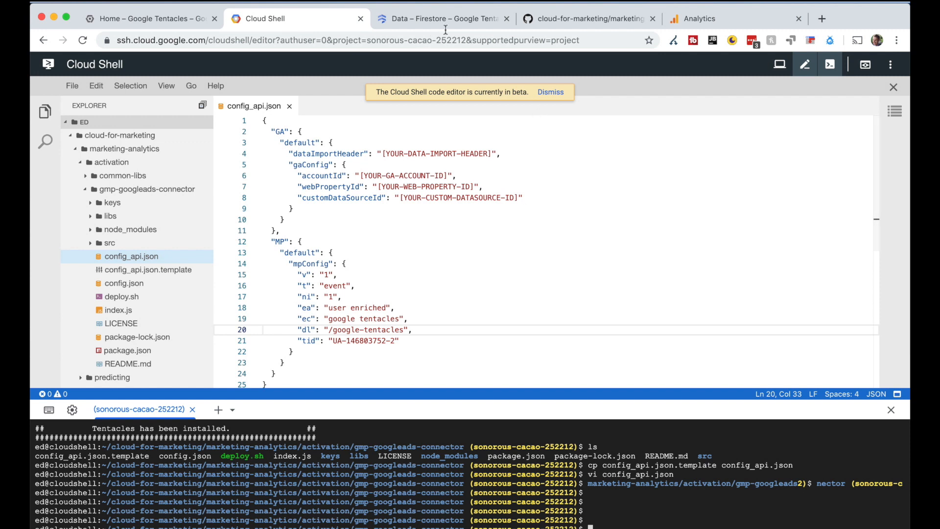
Search the connector's GitHub README for "update" to find the command that synchronizes the API configuration to Firestore.
{"action": "left_click", "coordinate": [582, 20]}
{"action": "scroll", "coordinate": [425, 318], "scroll_direction": "down", "scroll_amount": 15}
{"action": "key", "text": "Home"}
{"action": "key", "text": "super+f"}
{"action": "type", "text": "uprade_"}
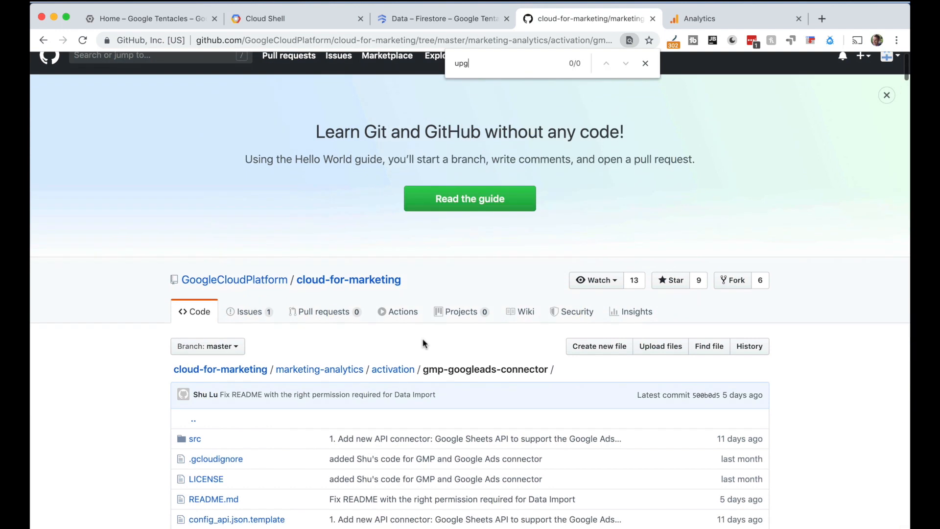
{"action": "key", "text": "super+a"}
{"action": "type", "text": "update"}
{"action": "scroll", "coordinate": [414, 375], "scroll_direction": "down", "scroll_amount": 10}
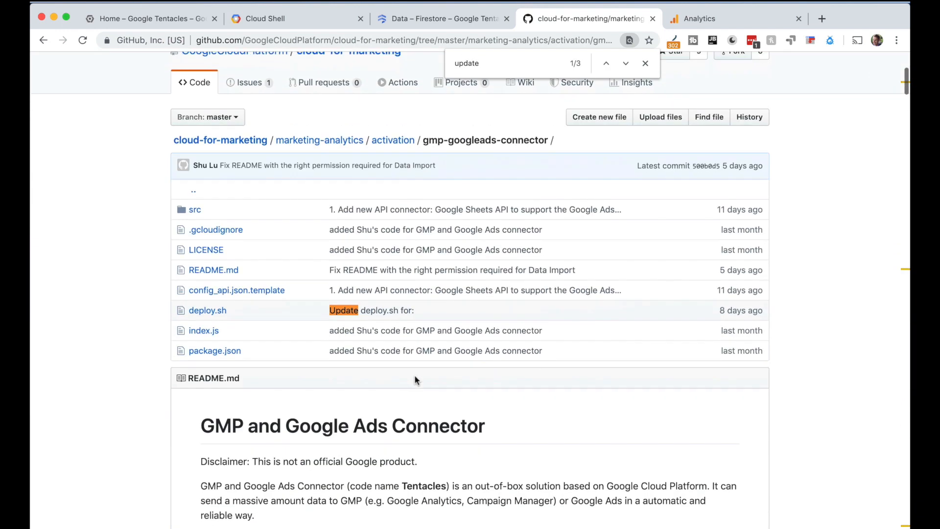
{"action": "left_click", "coordinate": [625, 64]}
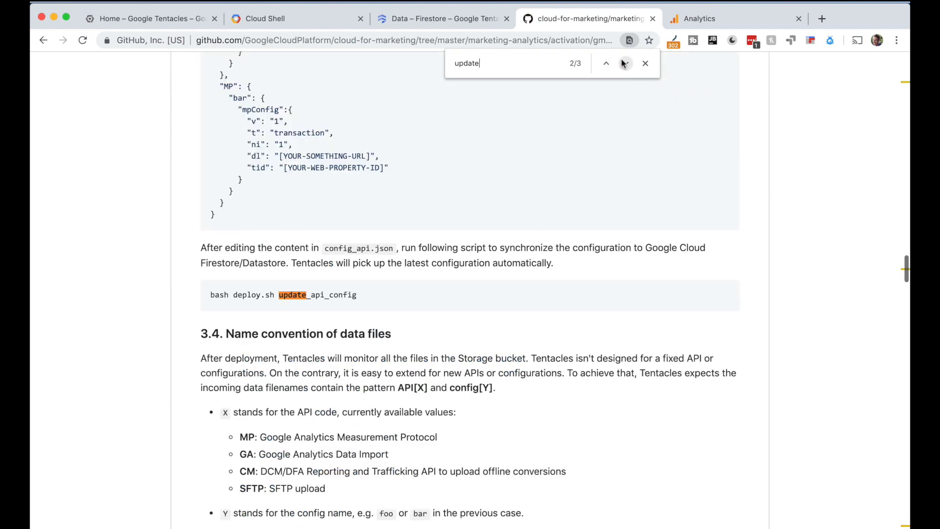
{"action": "double_click", "coordinate": [319, 294]}
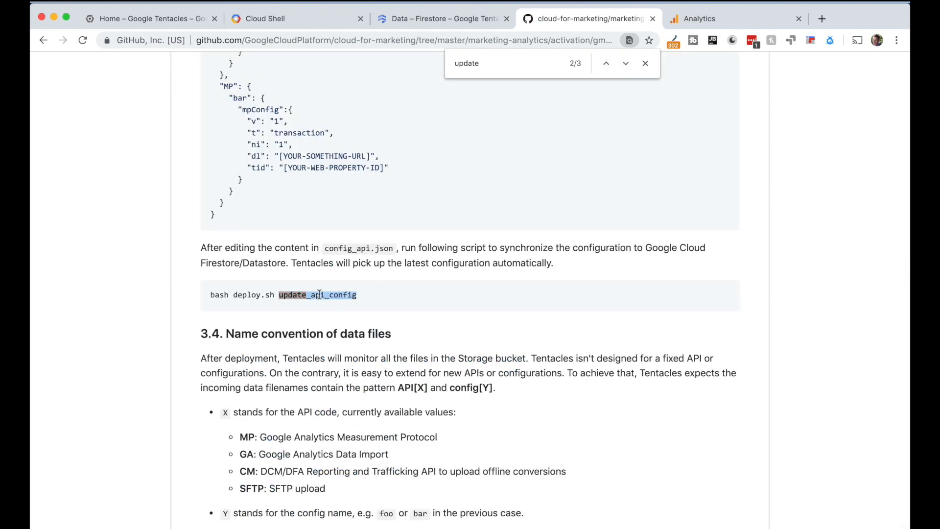
Return to Cloud Shell and run "bash deploy.sh update_api_config" in the connector folder.
{"action": "left_click", "coordinate": [307, 25]}
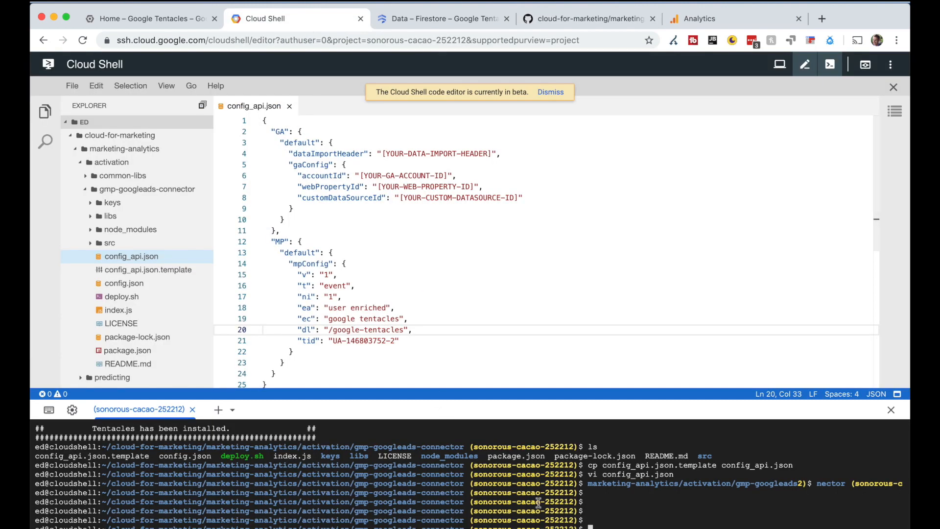
{"action": "type", "text": "bash"}
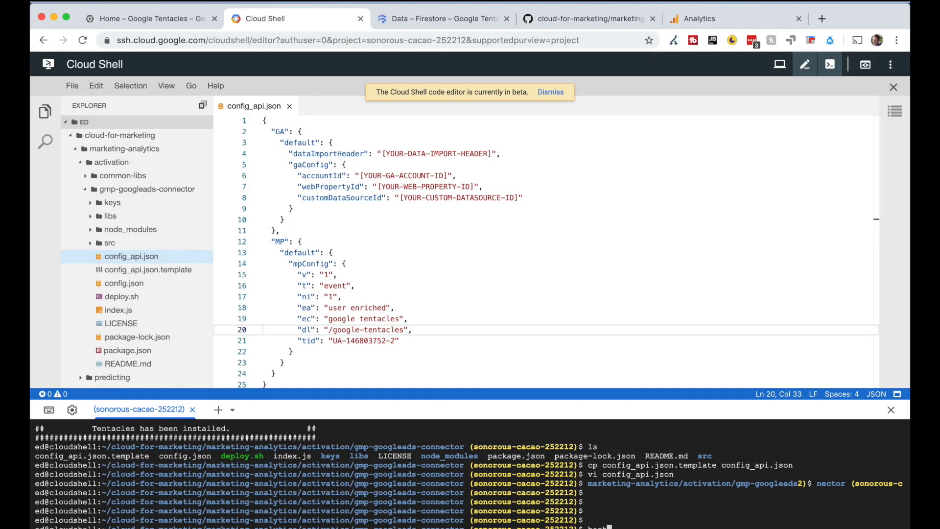
{"action": "type", "text": " deploy.sh update_api_config"}
{"action": "key", "text": "Return"}
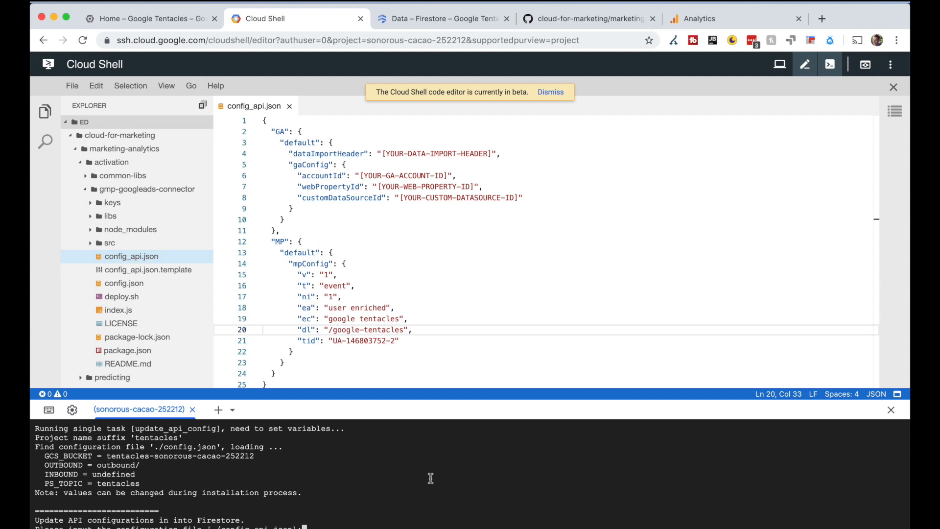
Accept ./config_api.json as the configuration file and check the GA and MP collections under ApiConfig in Firestore.
{"action": "key", "text": "Return"}
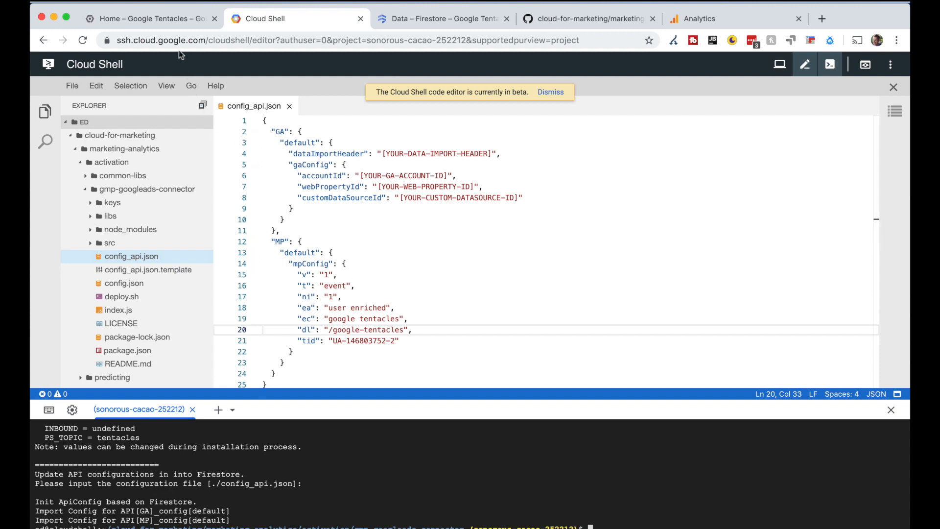
{"action": "left_click", "coordinate": [142, 18]}
{"action": "left_click", "coordinate": [416, 18]}
{"action": "left_click", "coordinate": [83, 40]}
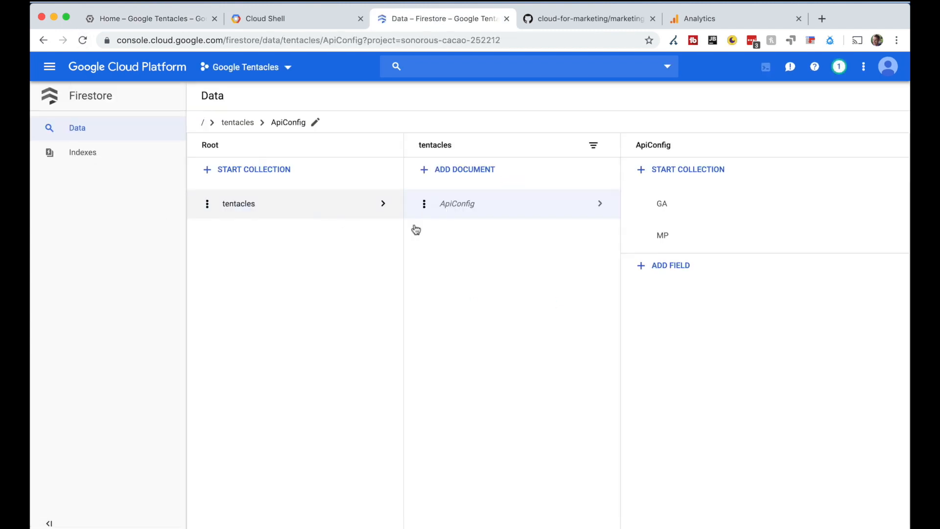
{"action": "left_click", "coordinate": [655, 209]}
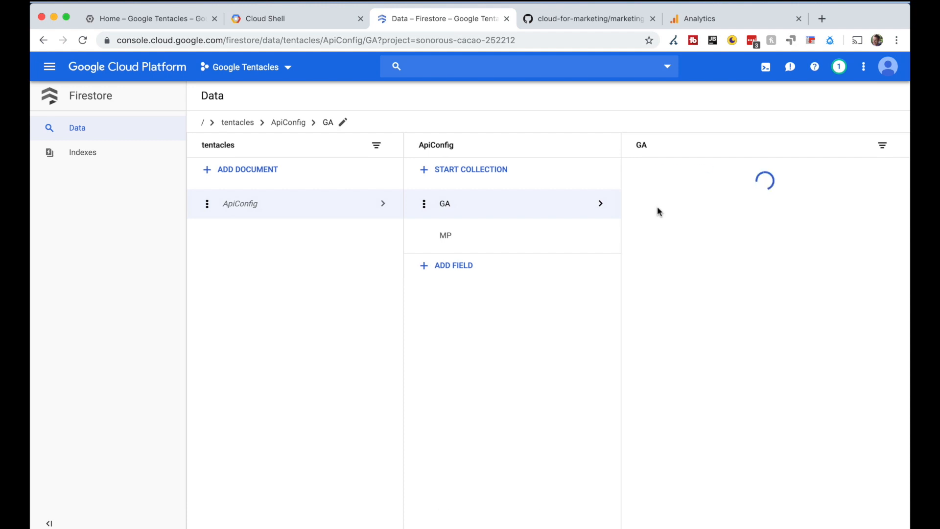
{"action": "left_click", "coordinate": [483, 235]}
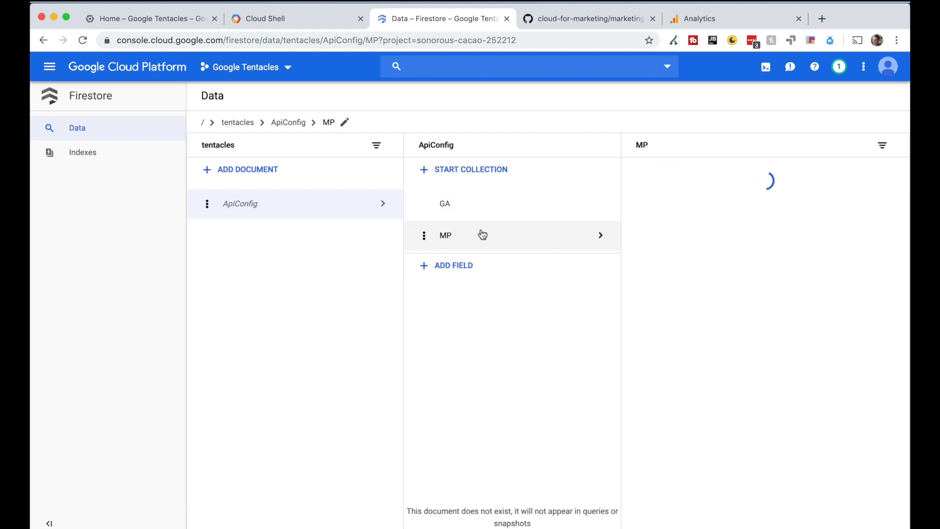
{"action": "left_click", "coordinate": [681, 203]}
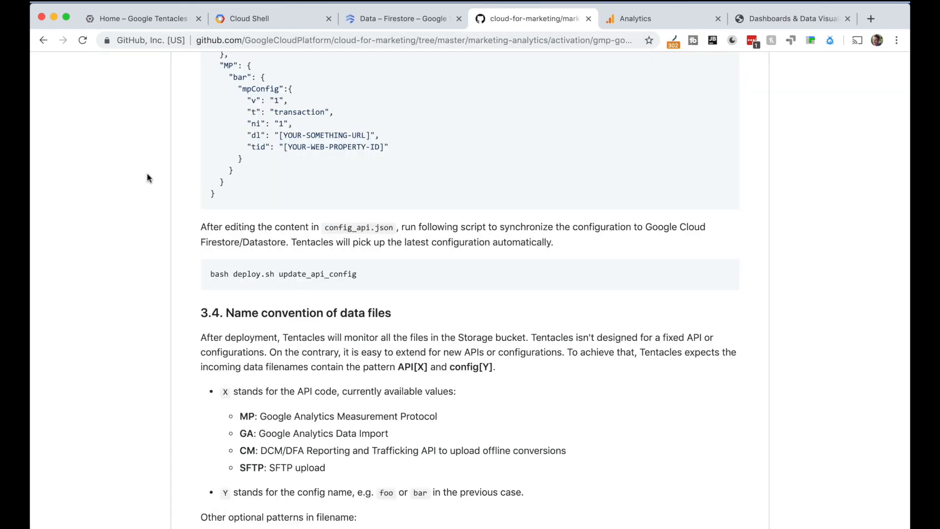
Copy the Measurement Protocol sample data line from the connector's GitHub README into an empty file in the text editor.
{"action": "scroll", "coordinate": [149, 178], "scroll_direction": "down", "scroll_amount": 5}
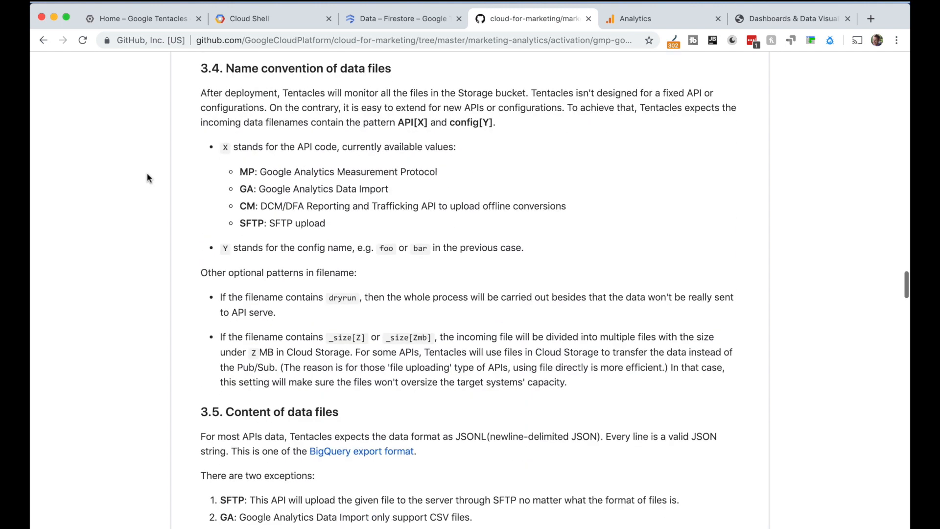
{"action": "scroll", "coordinate": [149, 177], "scroll_direction": "down", "scroll_amount": 7}
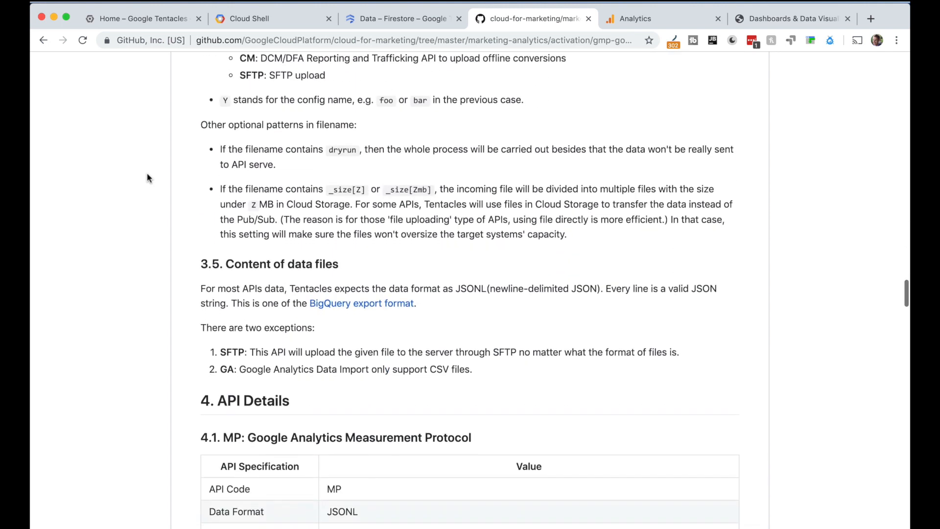
{"action": "scroll", "coordinate": [149, 177], "scroll_direction": "down", "scroll_amount": 13}
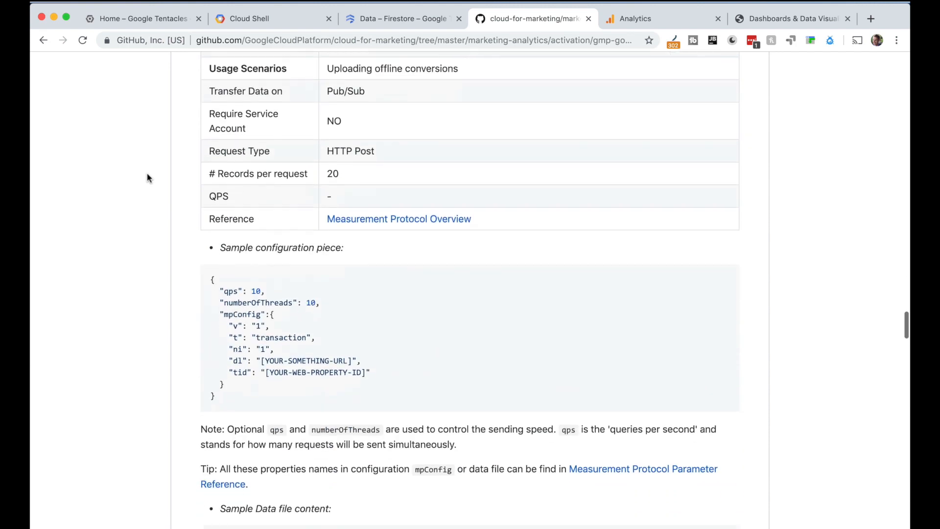
{"action": "scroll", "coordinate": [149, 177], "scroll_direction": "up", "scroll_amount": 1}
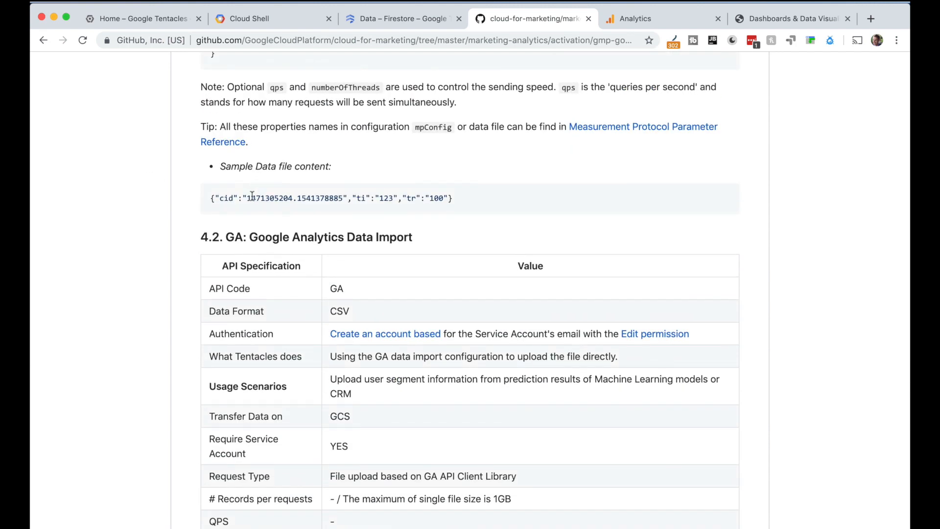
{"action": "scroll", "coordinate": [252, 196], "scroll_direction": "up", "scroll_amount": 2}
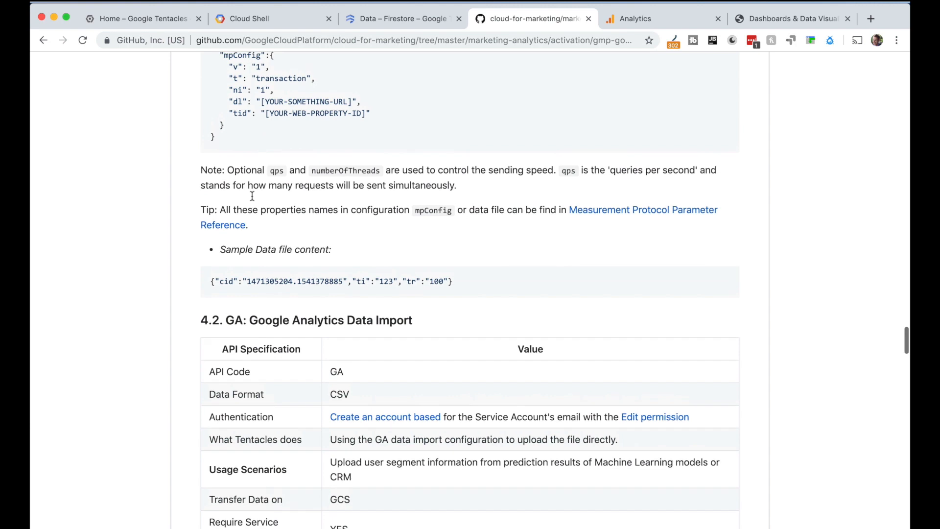
{"action": "triple_click", "coordinate": [253, 278]}
{"action": "key", "text": "super+c"}
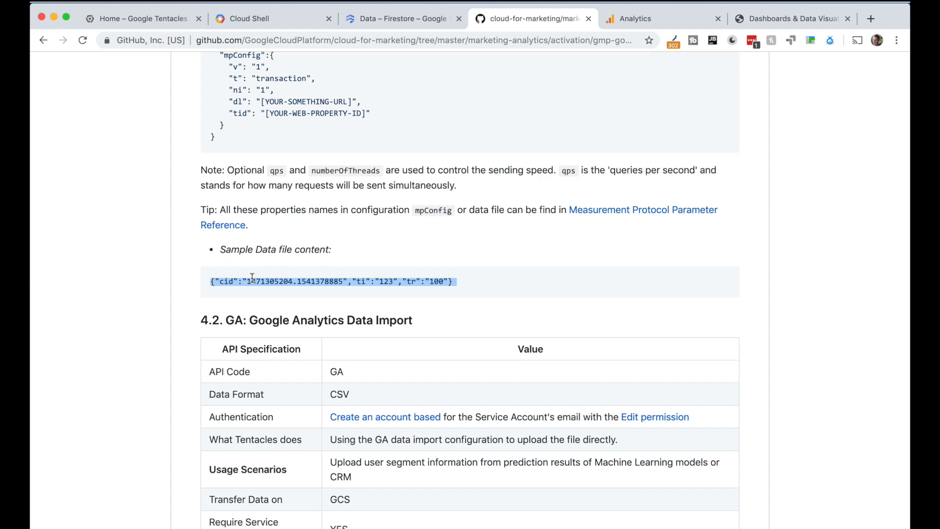
{"action": "key", "text": "super+Tab"}
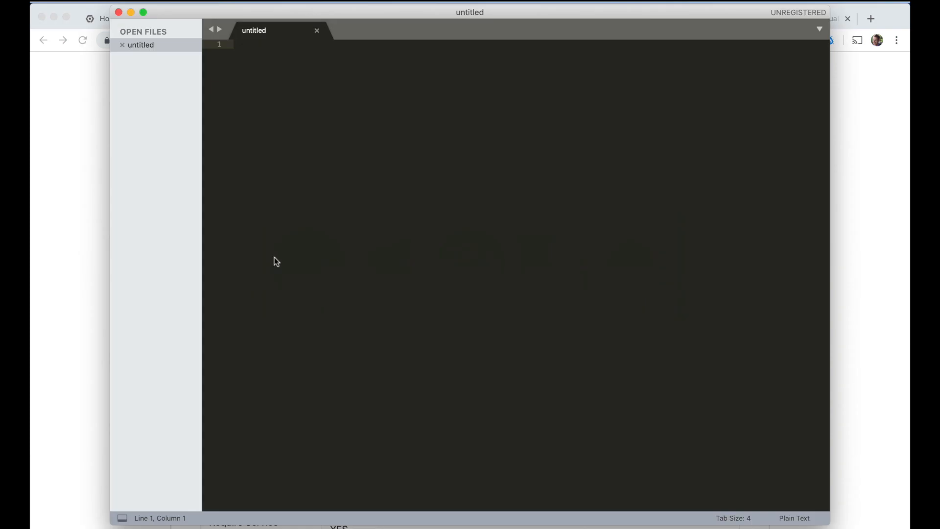
{"action": "key", "text": "super+v"}
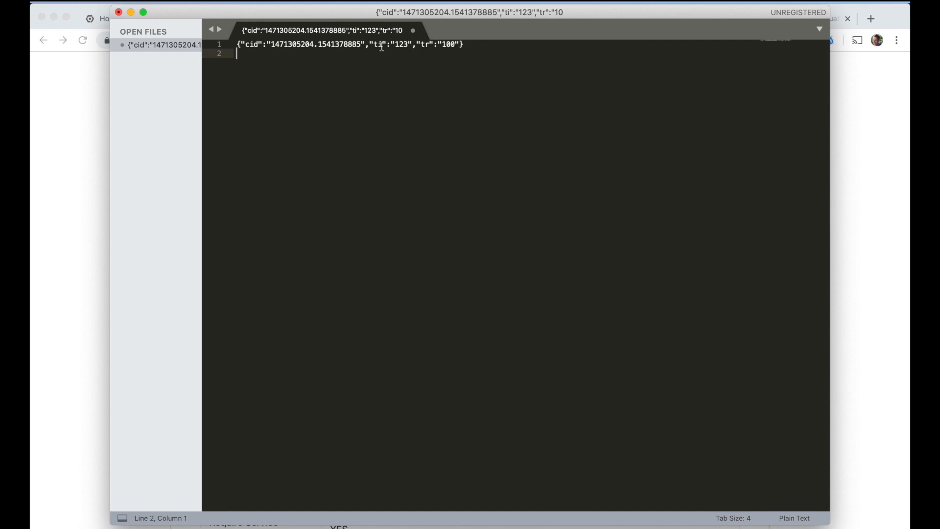
Replace the "ti" key with "el" and set its value to "high" in the sample line.
{"action": "left_click", "coordinate": [378, 44]}
{"action": "double_click", "coordinate": [380, 44]}
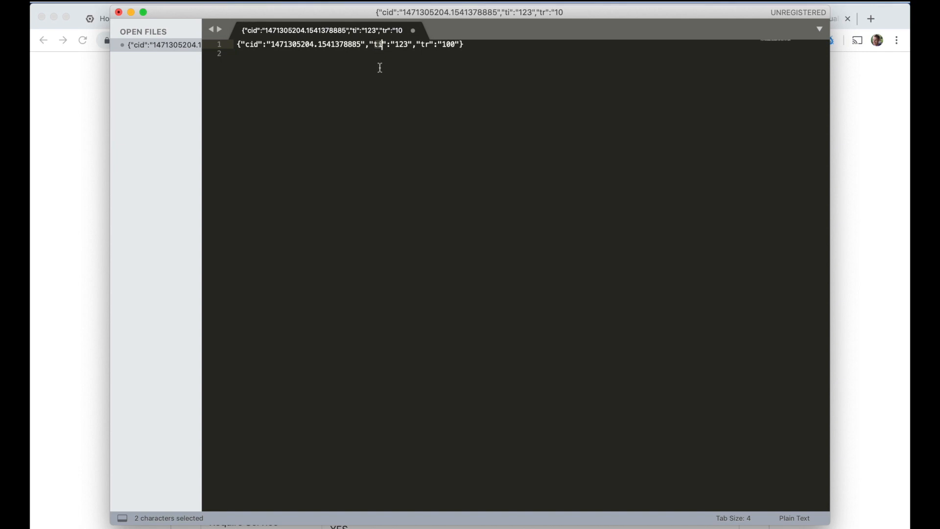
{"action": "type", "text": "el"}
{"action": "key", "text": "Right"}
{"action": "key", "text": "Right"}
{"action": "key", "text": "Right"}
{"action": "key", "text": "shift+Right"}
{"action": "key", "text": "shift+Right"}
{"action": "key", "text": "shift+Right"}
{"action": "key", "text": "BackSpace"}
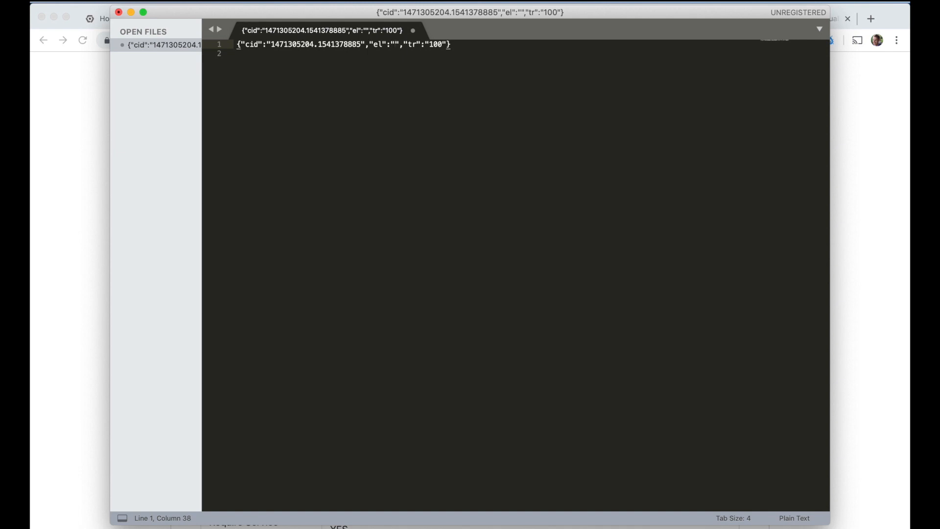
{"action": "type", "text": "high"}
Remove the "tr":"100" pair and its preceding comma from the end of the sample line.
{"action": "key", "text": "Right"}
{"action": "key", "text": "Right"}
{"action": "key", "text": "Right"}
{"action": "key", "text": "Right"}
{"action": "key", "text": "Right"}
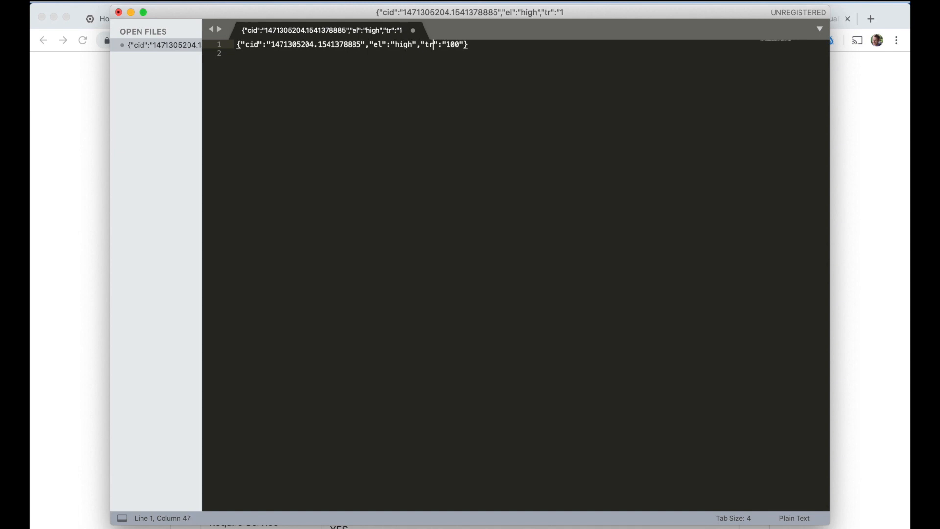
{"action": "key", "text": "BackSpace"}
{"action": "key", "text": "BackSpace"}
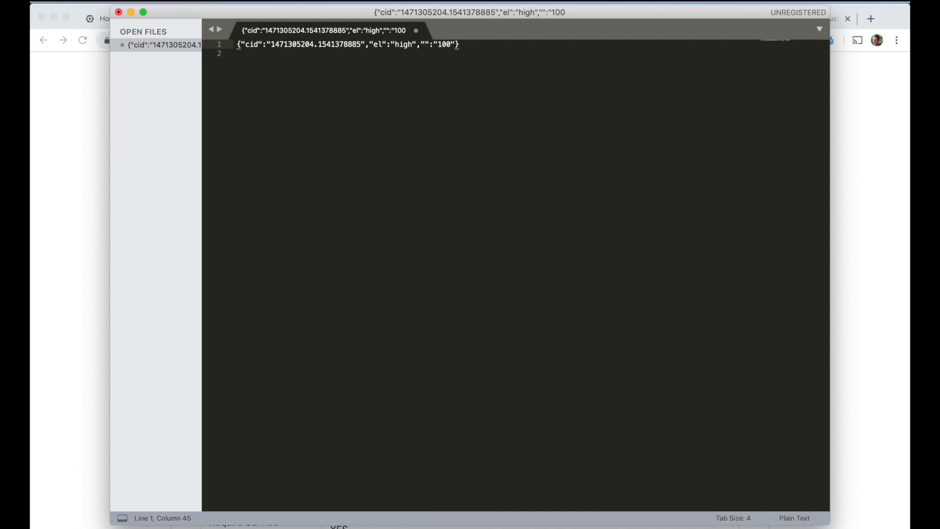
{"action": "key", "text": "Right"}
{"action": "key", "text": "Right"}
{"action": "key", "text": "Right"}
{"action": "key", "text": "Right"}
{"action": "key", "text": "Right"}
{"action": "key", "text": "Right"}
{"action": "key", "text": "BackSpace"}
{"action": "key", "text": "BackSpace"}
{"action": "key", "text": "BackSpace"}
{"action": "key", "text": "BackSpace"}
{"action": "key", "text": "BackSpace"}
{"action": "key", "text": "BackSpace"}
{"action": "key", "text": "BackSpace"}
{"action": "key", "text": "BackSpace"}
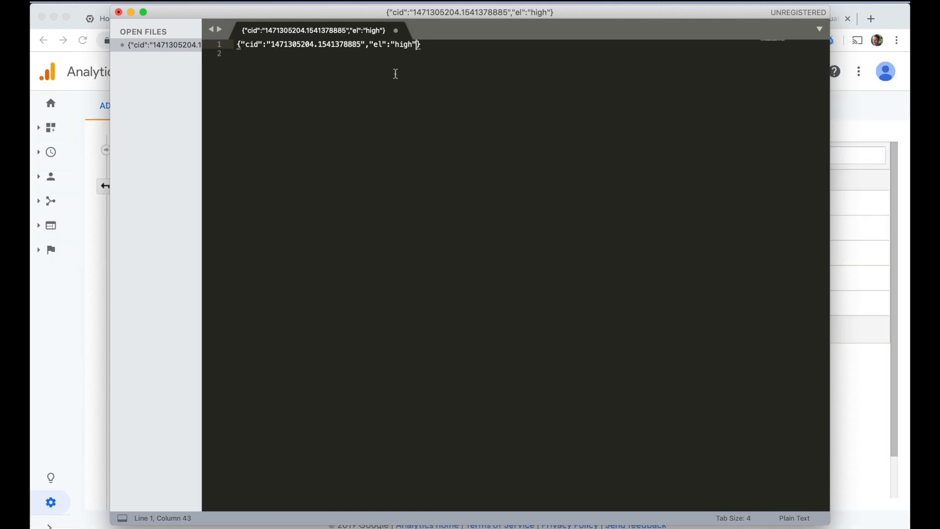
Add the pair "dimension4":"high" after the "el" pair, inside the closing brace.
{"action": "type", "text": ", \""}
{"action": "key", "text": "BackSpace"}
{"action": "key", "text": "BackSpace"}
{"action": "key", "text": "BackSpace"}
{"action": "type", "text": ",\"dimension"}
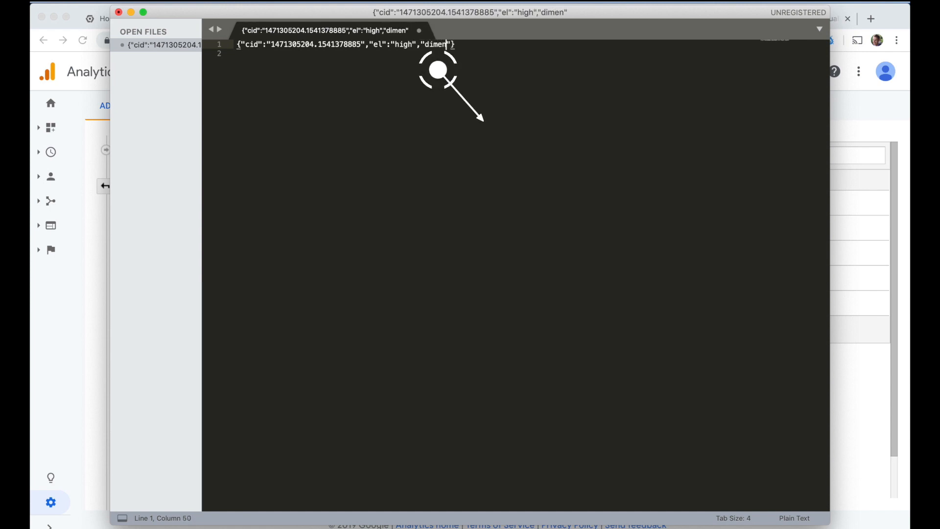
{"action": "type", "text": "4\": "}
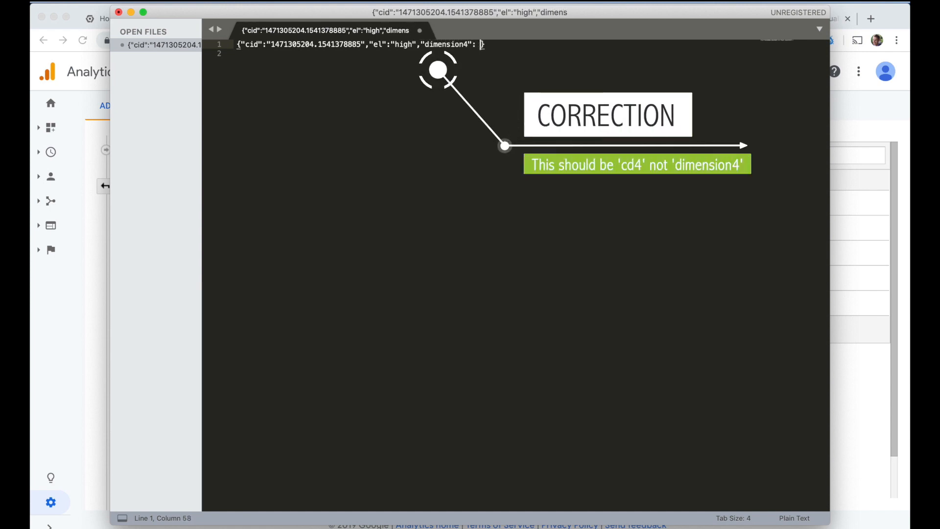
{"action": "type", "text": "\"high\"}"}
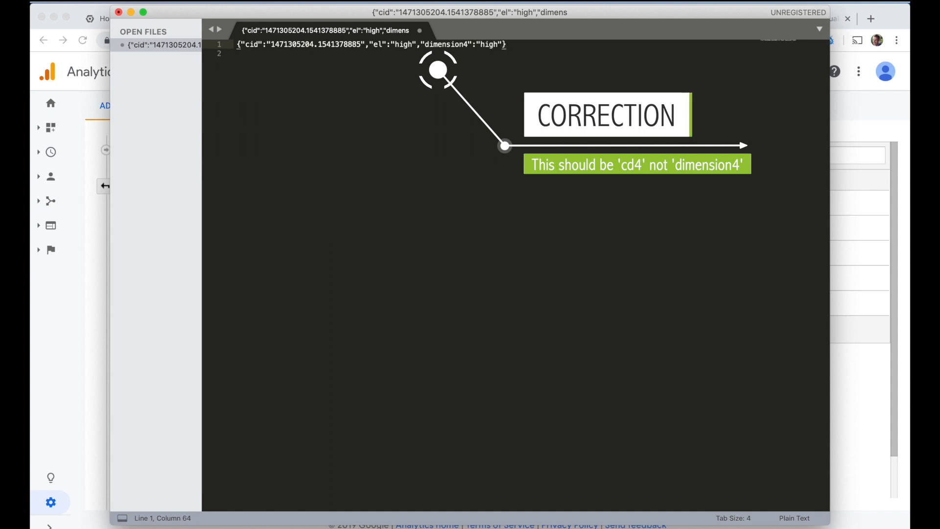
Duplicate the JSON line on separate lines so that the file holds five identical records.
{"action": "key", "text": "Return"}
{"action": "key", "text": "super+Up"}
{"action": "key", "text": "super+shift+Right"}
{"action": "key", "text": "super+c"}
{"action": "key", "text": "Down"}
{"action": "key", "text": "super+v"}
{"action": "key", "text": "Down"}
{"action": "key", "text": "super+v"}
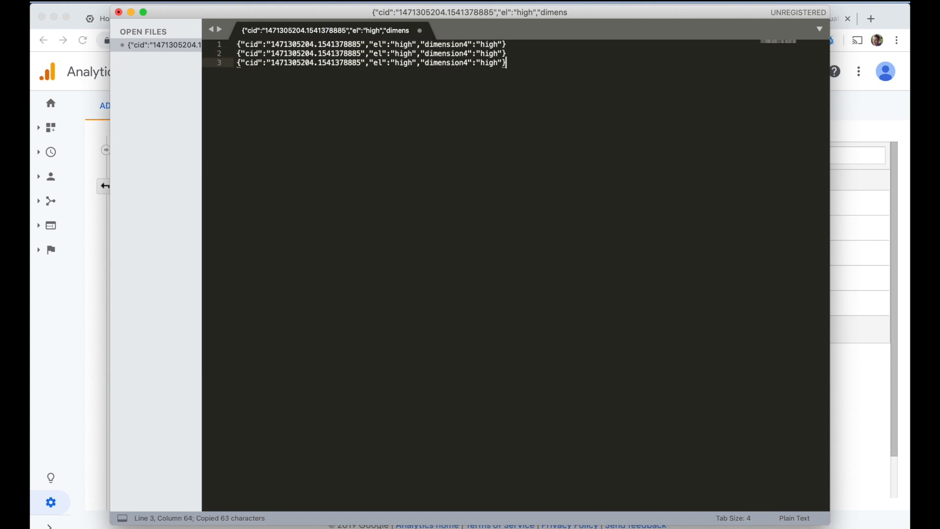
{"action": "key", "text": "Return"}
{"action": "key", "text": "super+v"}
{"action": "key", "text": "Return"}
{"action": "key", "text": "super+v"}
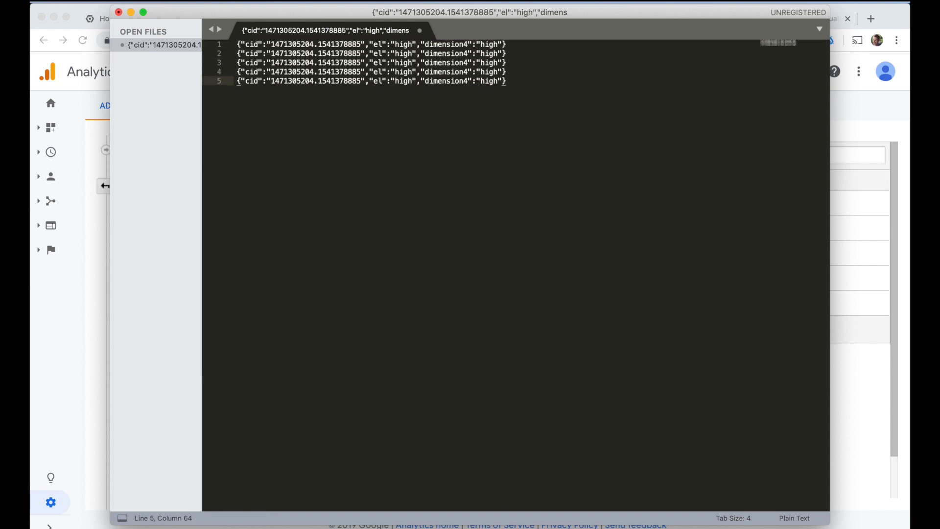
Make the cid values unique by changing their endings on lines 2 to 5 to 86, 87, 88 and 10.
{"action": "left_click", "coordinate": [361, 53]}
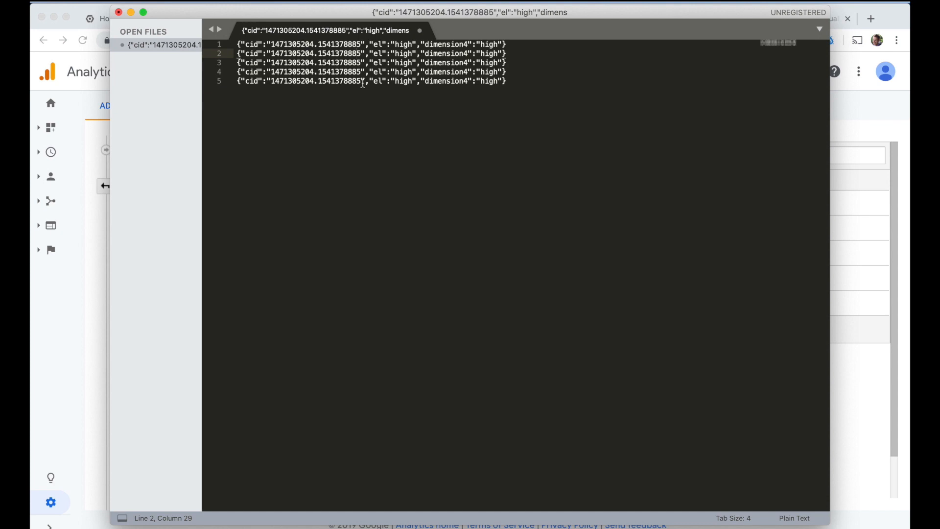
{"action": "key", "text": "BackSpace"}
{"action": "type", "text": "6"}
{"action": "key", "text": "Down"}
{"action": "key", "text": "BackSpace"}
{"action": "type", "text": "7"}
{"action": "key", "text": "Down"}
{"action": "key", "text": "BackSpace"}
{"action": "key", "text": "BackSpace"}
{"action": "type", "text": "88"}
{"action": "key", "text": "Down"}
{"action": "key", "text": "BackSpace"}
{"action": "key", "text": "BackSpace"}
{"action": "type", "text": "10"}
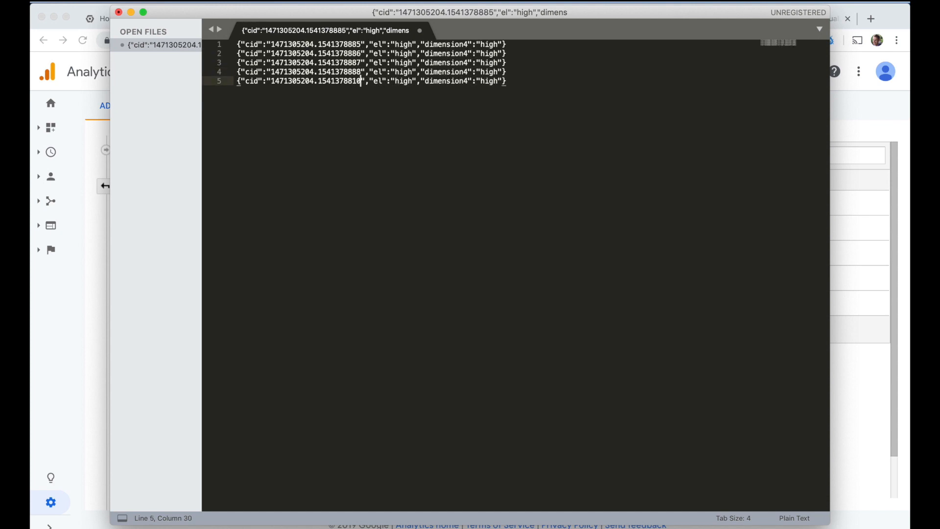
Set "el" and "dimension4" to medium on lines 2 and 5 and low on line 4, and end the file with an empty line.
{"action": "double_click", "coordinate": [404, 54]}
{"action": "type", "text": "medium"}
{"action": "double_click", "coordinate": [404, 71]}
{"action": "type", "text": "low"}
{"action": "double_click", "coordinate": [405, 80]}
{"action": "type", "text": "medium"}
{"action": "double_click", "coordinate": [497, 81]}
{"action": "type", "text": "medium"}
{"action": "double_click", "coordinate": [489, 72]}
{"action": "type", "text": "low"}
{"action": "double_click", "coordinate": [497, 54]}
{"action": "type", "text": "medium"}
{"action": "left_click", "coordinate": [493, 108]}
{"action": "key", "text": "Return"}
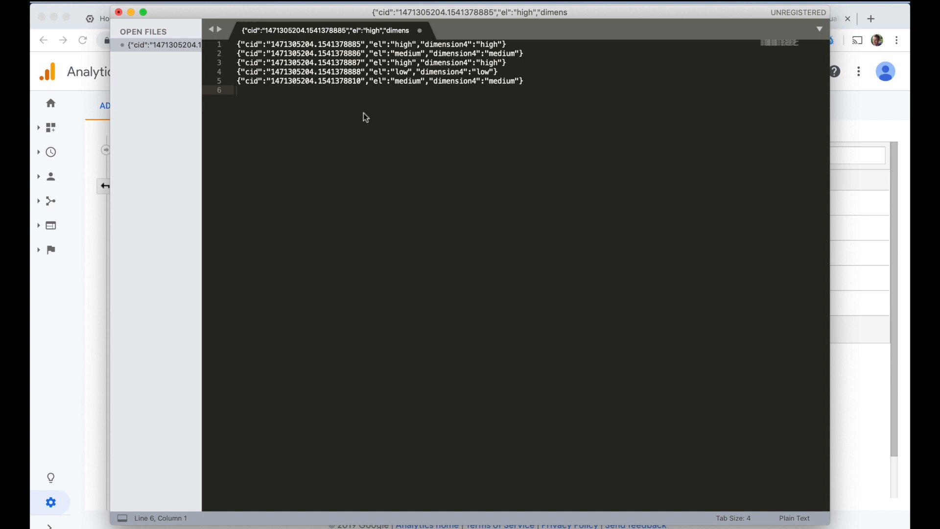
Save the data file in Downloads as segments_API[MP]_config[default].csv.
{"action": "key", "text": "super+s"}
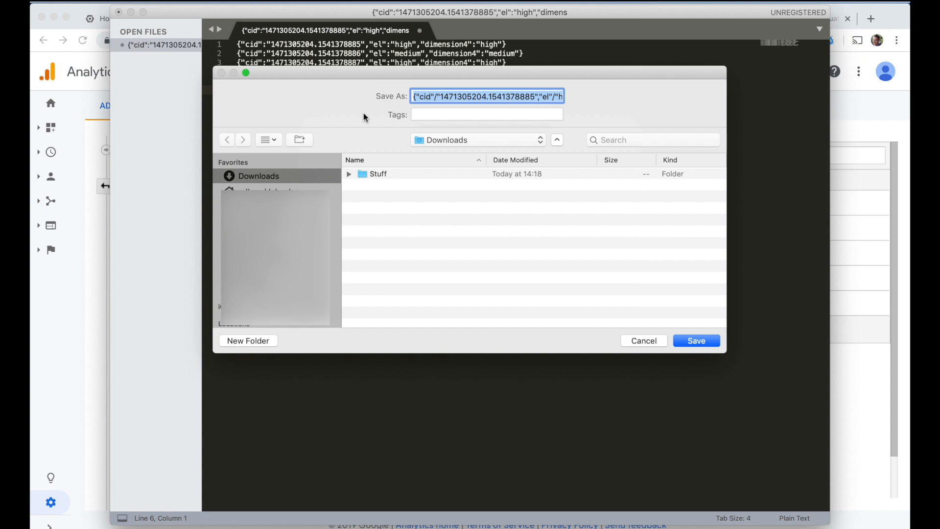
{"action": "type", "text": "segments"}
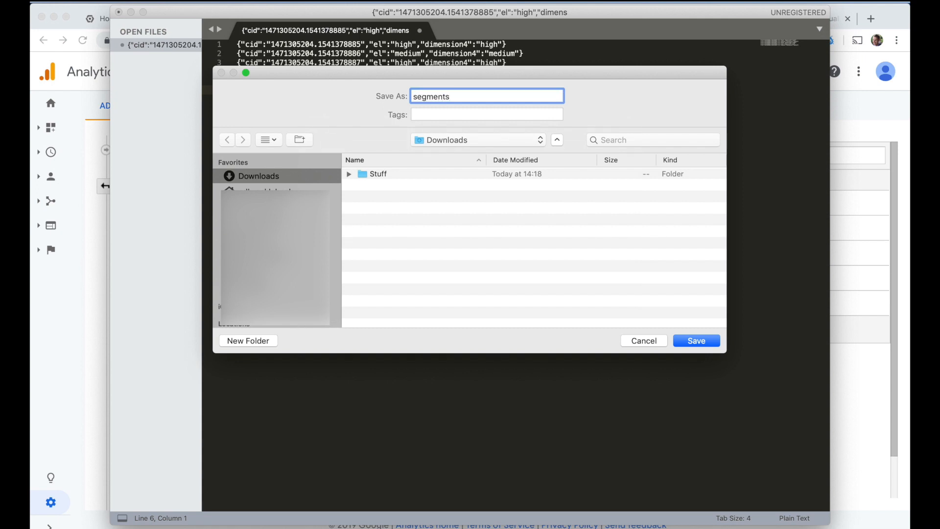
{"action": "type", "text": "_API"}
{"action": "type", "text": "[MP]"}
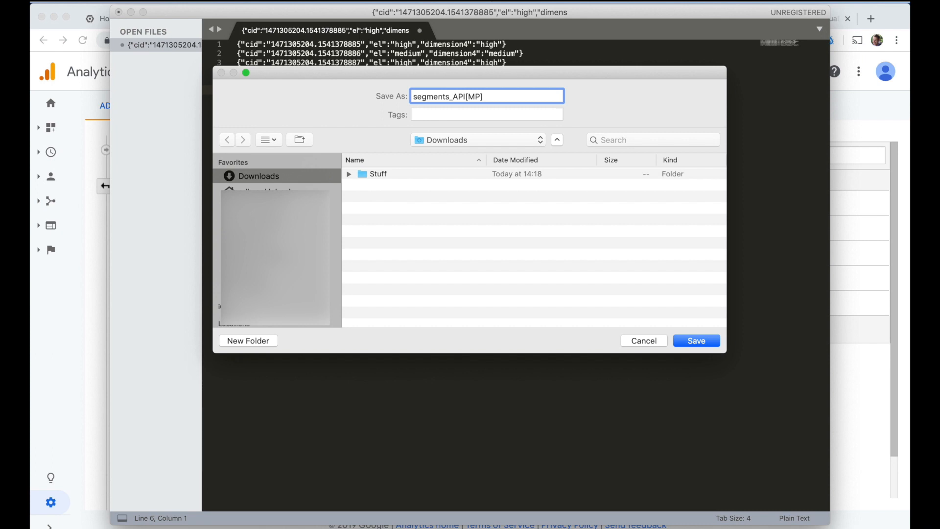
{"action": "type", "text": "_config"}
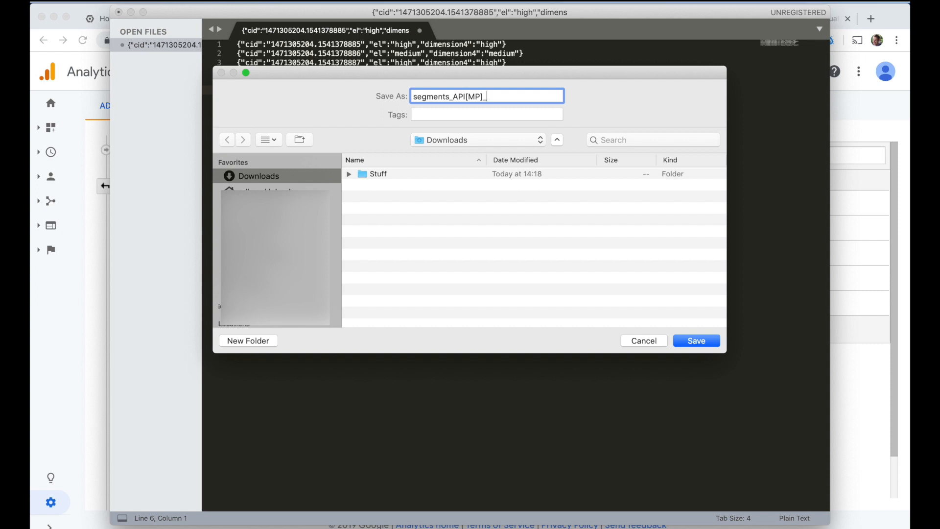
{"action": "type", "text": "[default].csv"}
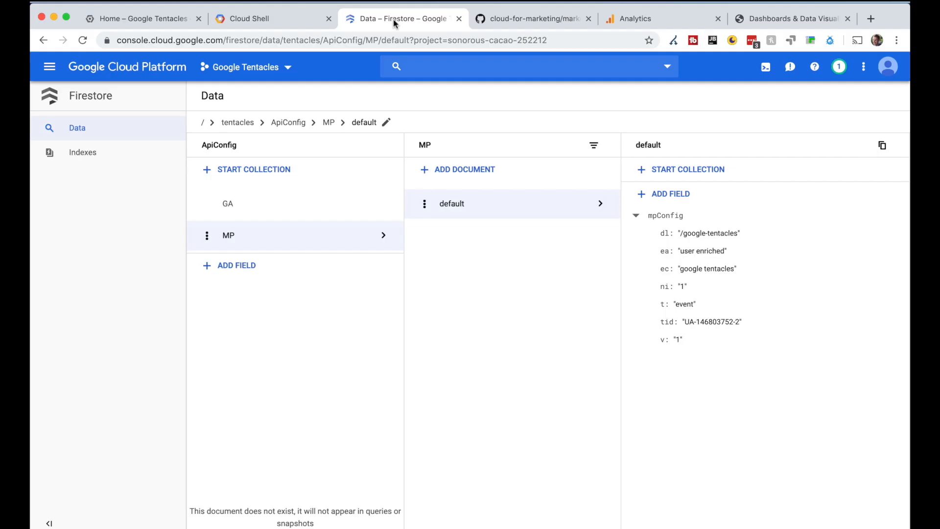
Switch to the Google Cloud console, find Cloud Storage and open the tentacles-sonorous-cacao-252212 bucket.
{"action": "left_click", "coordinate": [438, 69]}
{"action": "type", "text": "cloud "}
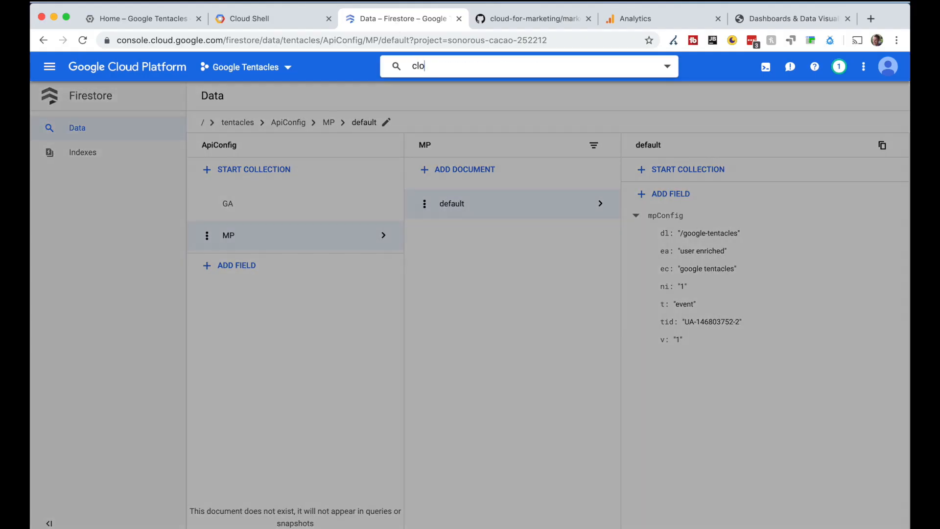
{"action": "type", "text": "st"}
{"action": "type", "text": "ge"}
{"action": "left_click", "coordinate": [424, 91]}
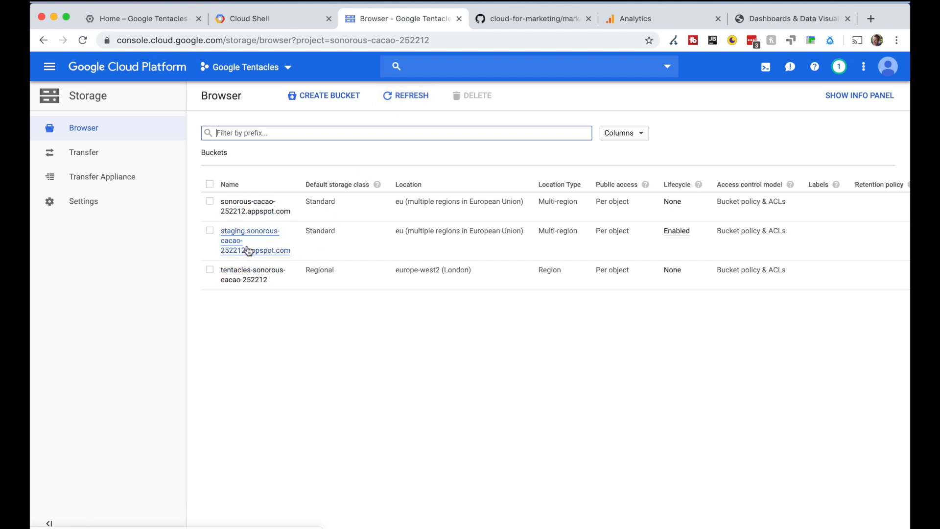
{"action": "left_click", "coordinate": [249, 279]}
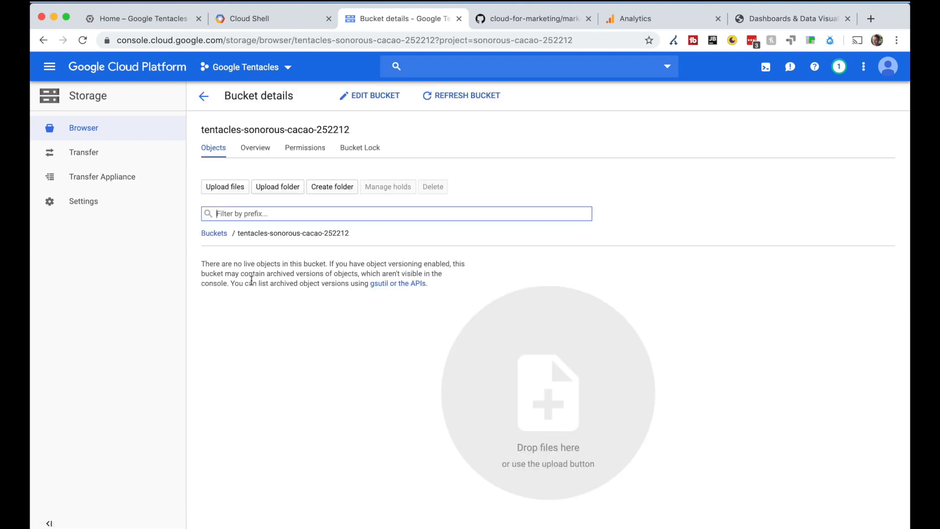
Create a folder named outbound in the tentacles-sonorous-cacao-252212 bucket and open it.
{"action": "left_click", "coordinate": [330, 188]}
{"action": "type", "text": "outbound"}
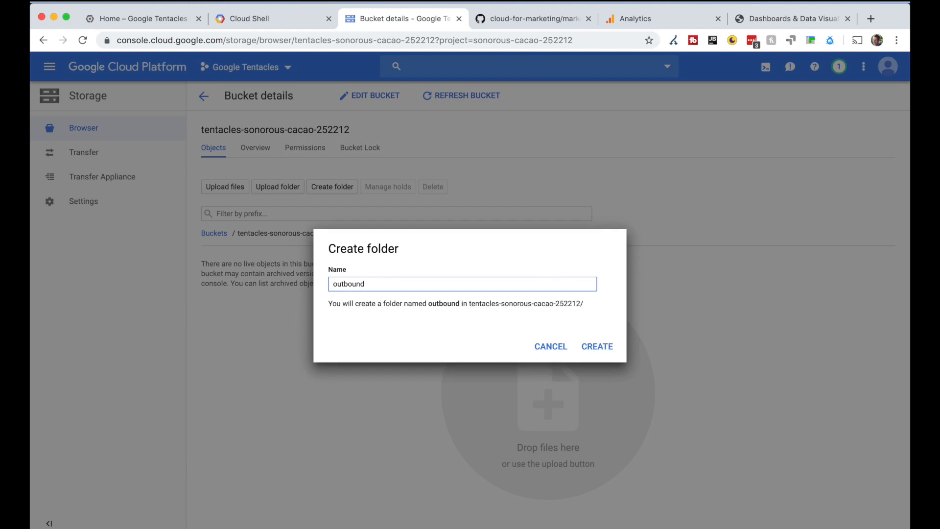
{"action": "left_click", "coordinate": [594, 346]}
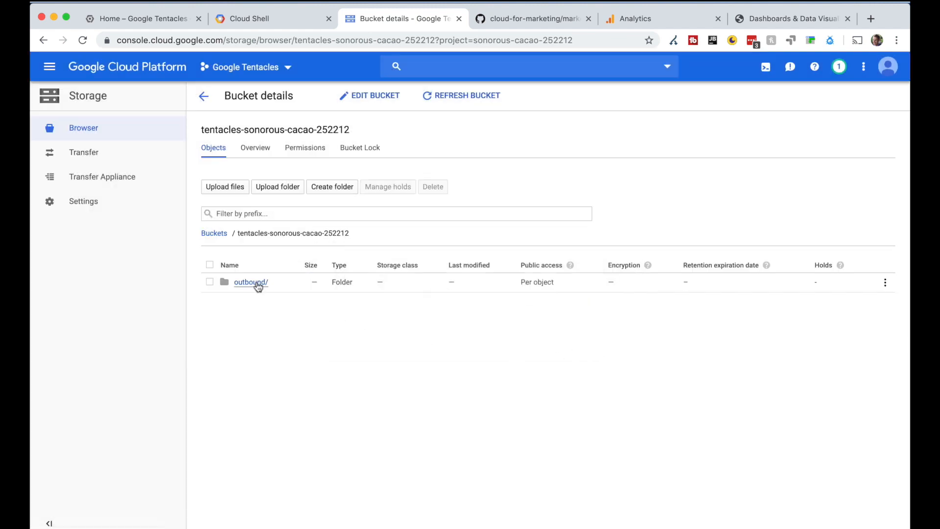
{"action": "left_click", "coordinate": [255, 283]}
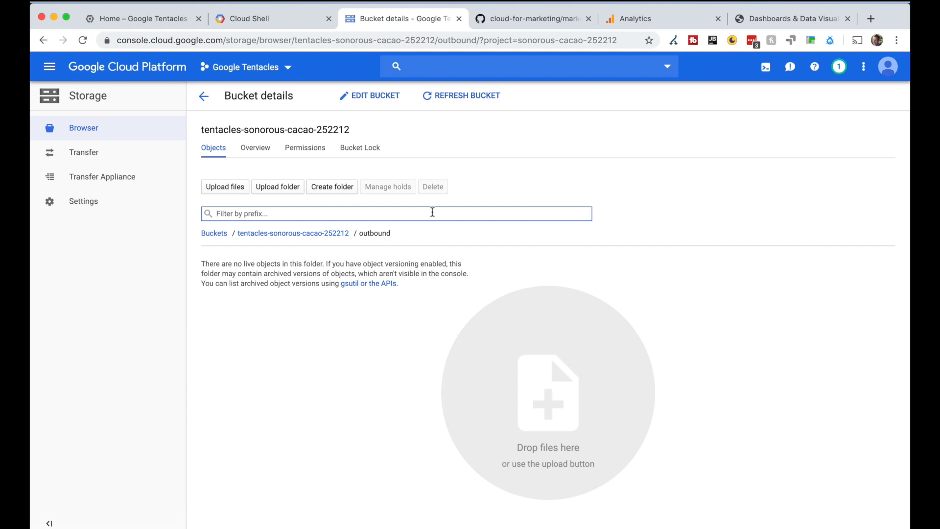
Switch to Google Analytics and open the Realtime Events report.
{"action": "left_click", "coordinate": [634, 22]}
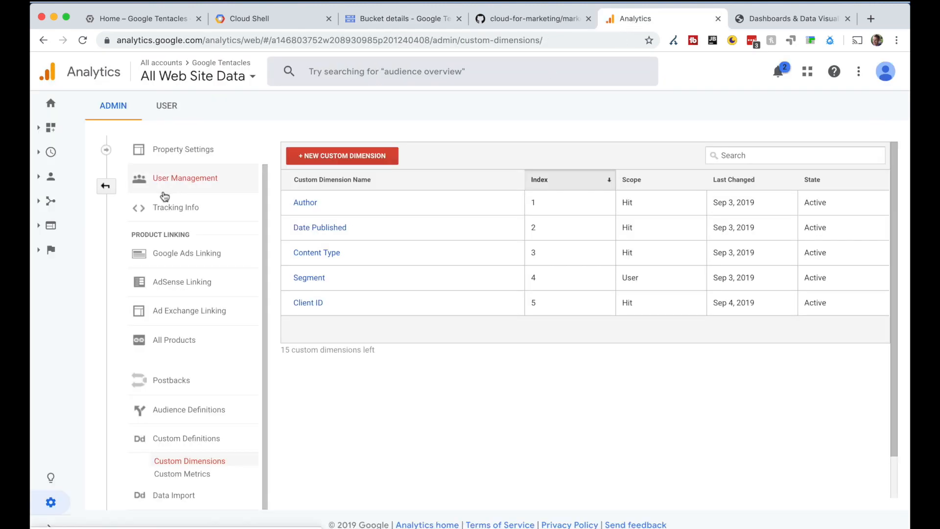
{"action": "left_click", "coordinate": [51, 152]}
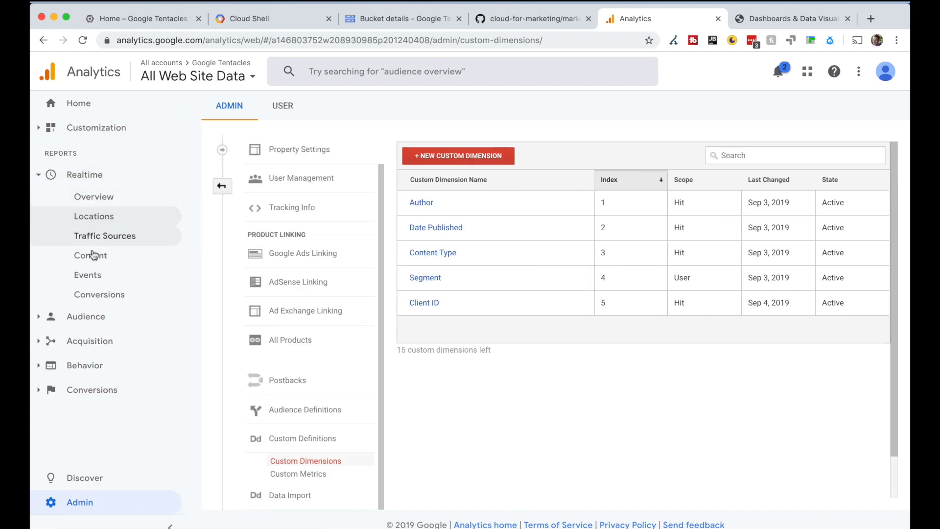
{"action": "left_click", "coordinate": [92, 274]}
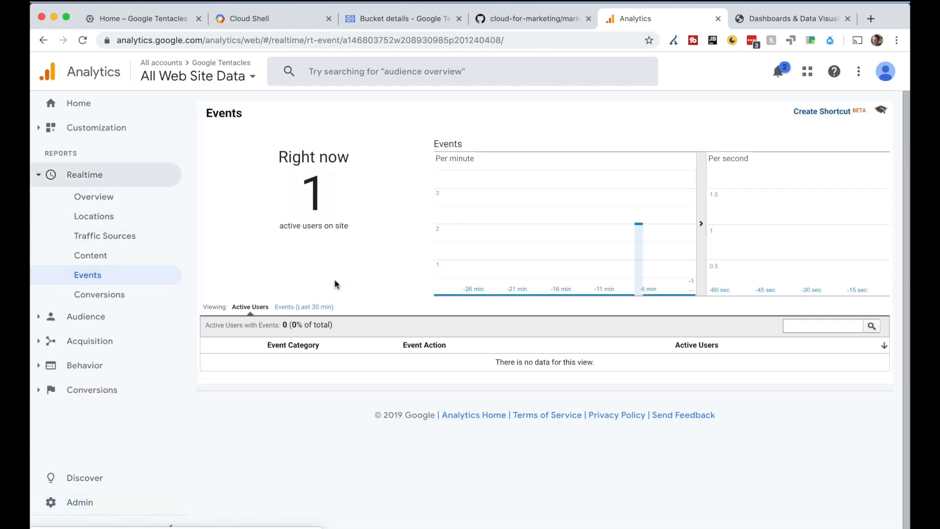
Return to Cloud Storage, upload segments_API[MP]_config[default].csv from Downloads into the outbound folder, and refresh the bucket.
{"action": "left_click", "coordinate": [400, 22]}
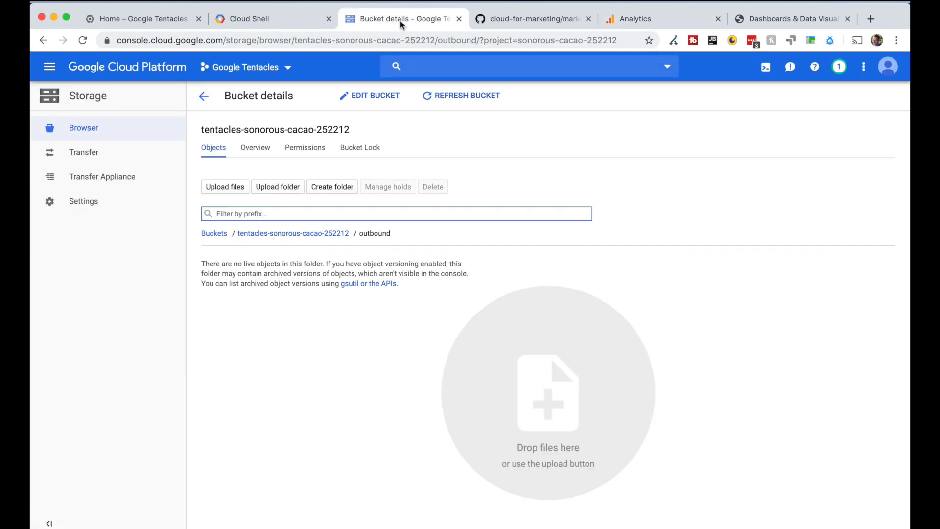
{"action": "key", "text": "super+Tab"}
{"action": "key", "text": "super+Tab"}
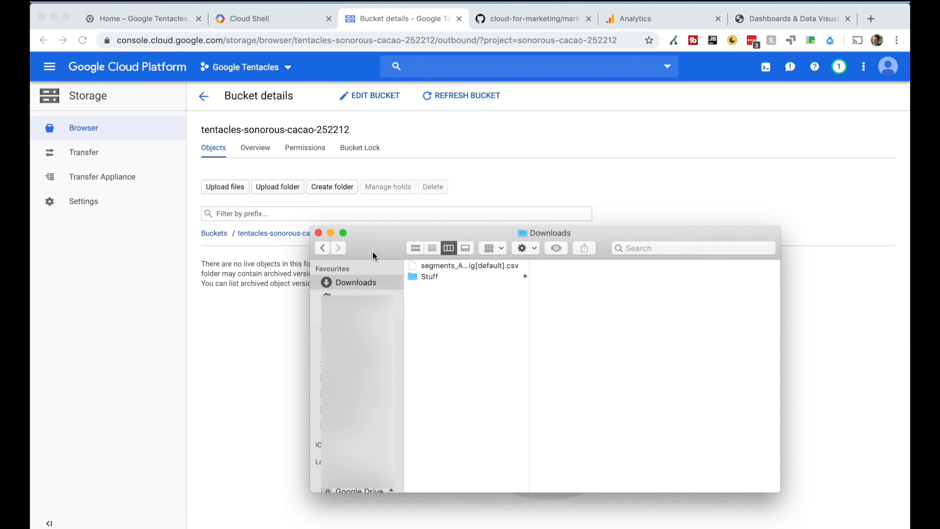
{"action": "left_click", "coordinate": [441, 267]}
{"action": "left_click_drag", "start_coordinate": [441, 267], "coordinate": [238, 305]}
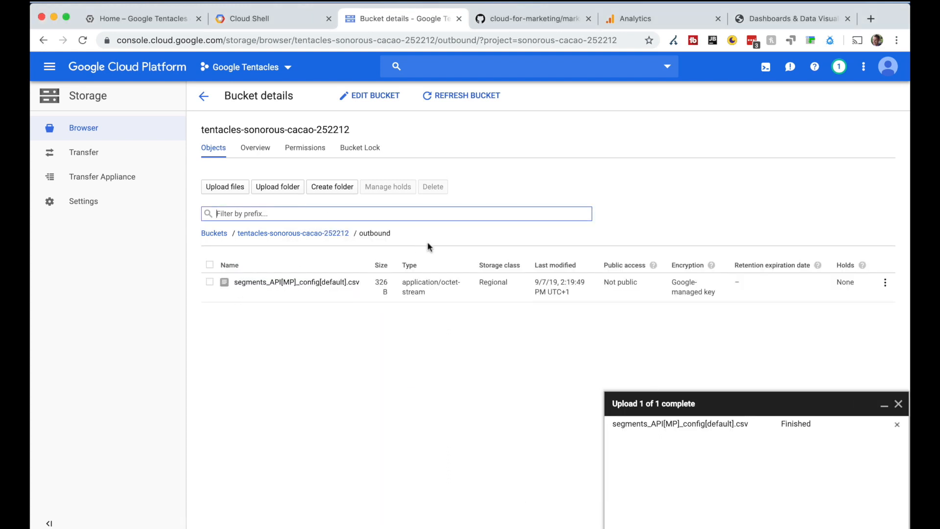
{"action": "left_click", "coordinate": [455, 98]}
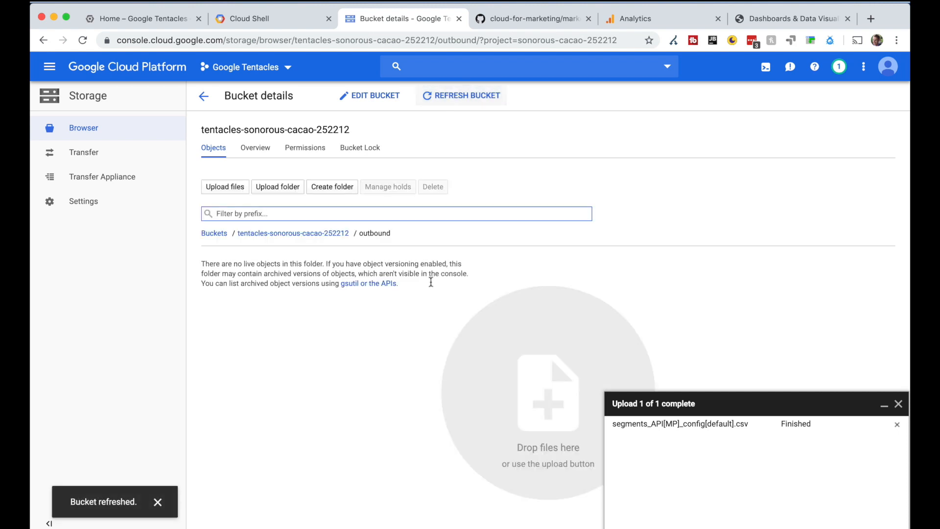
Switch back to Google Analytics and show the realtime events of the last 30 minutes.
{"action": "left_click", "coordinate": [615, 17]}
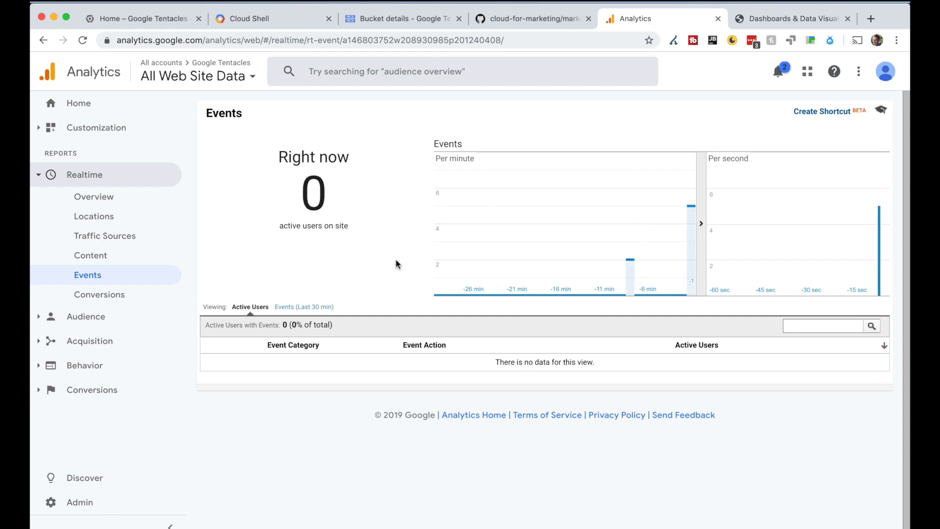
{"action": "left_click", "coordinate": [310, 308]}
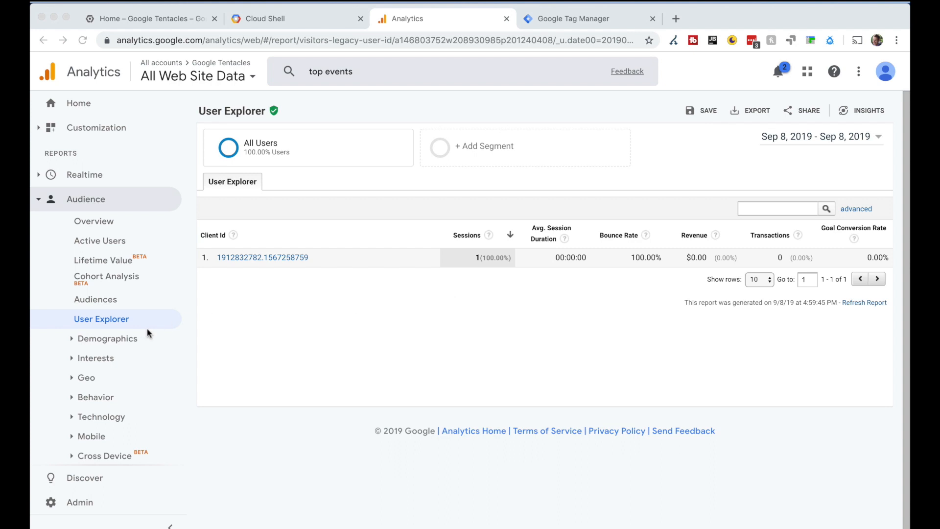
Open the listed client's report in User Explorer, expand the 7:52 AM session of Sep 8, 2019, and examine the Segment custom dimension.
{"action": "left_click", "coordinate": [255, 260]}
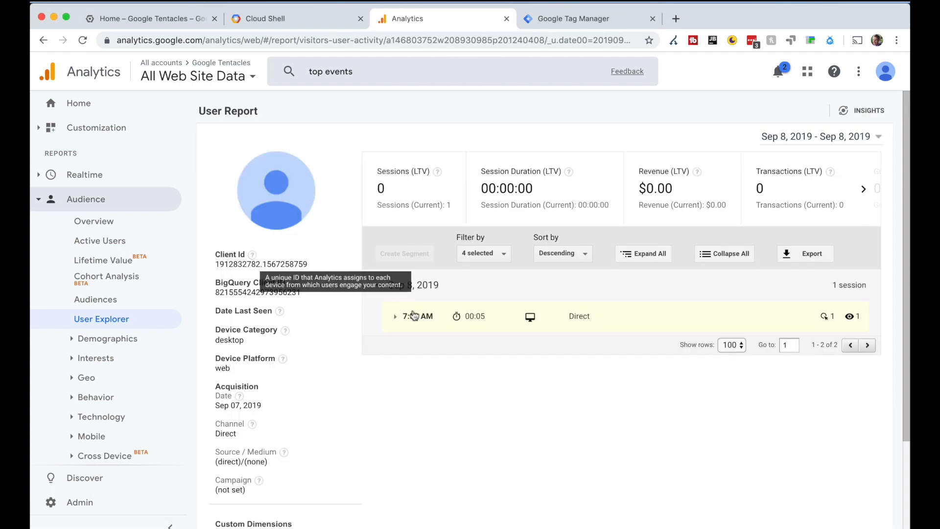
{"action": "left_click", "coordinate": [414, 316]}
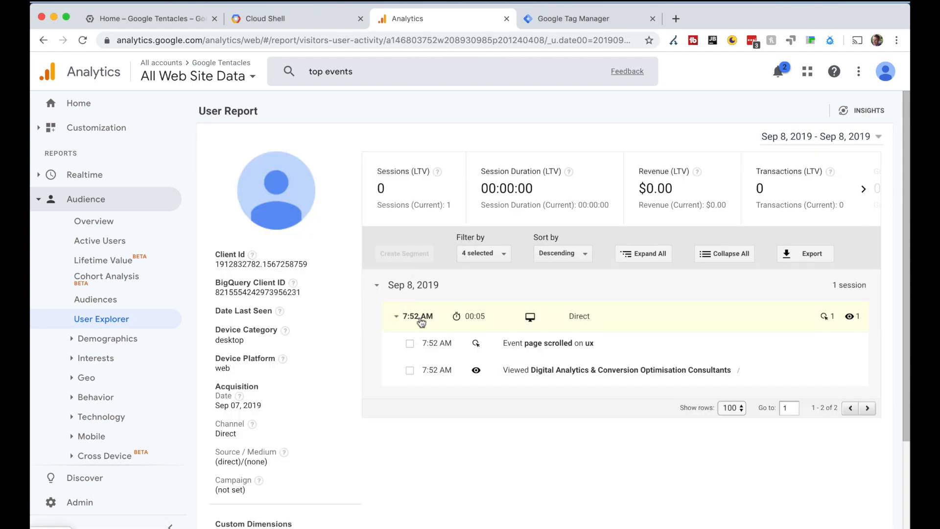
{"action": "scroll", "coordinate": [418, 318], "scroll_direction": "down", "scroll_amount": 1}
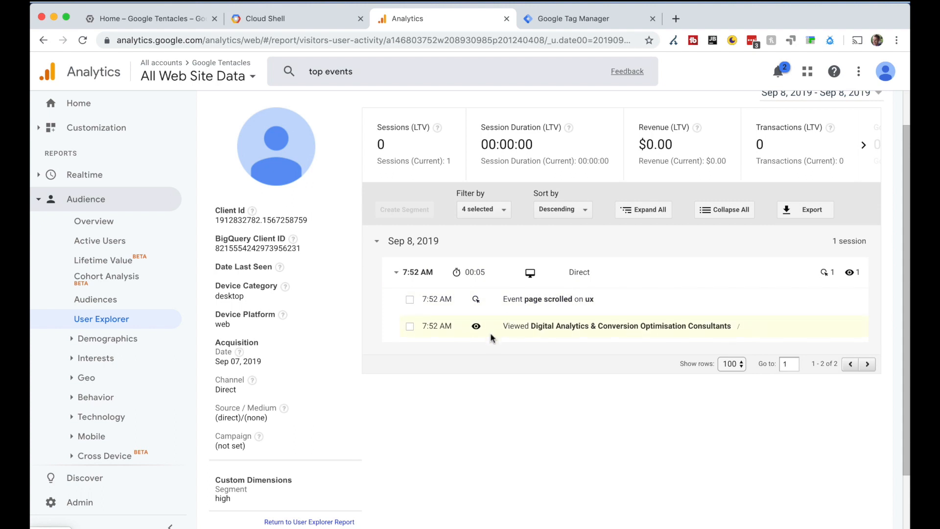
{"action": "scroll", "coordinate": [494, 336], "scroll_direction": "up", "scroll_amount": 1}
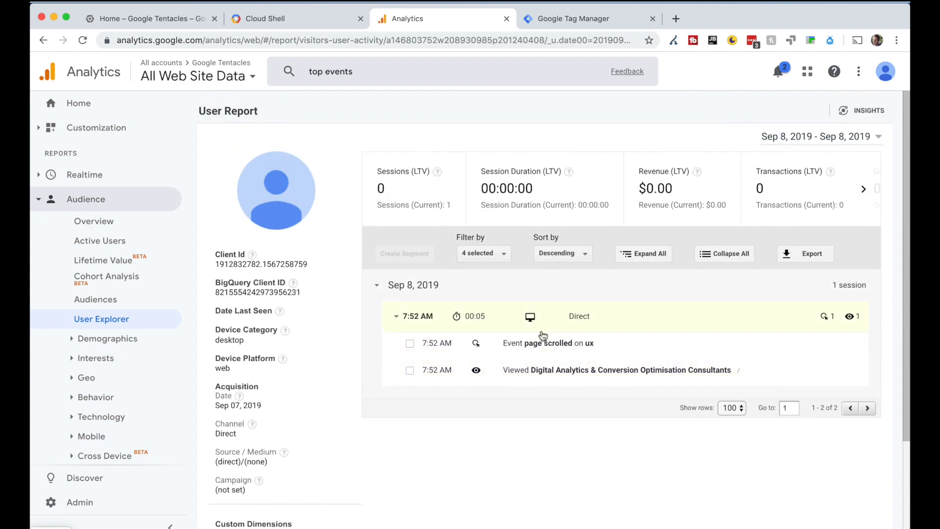
{"action": "scroll", "coordinate": [543, 335], "scroll_direction": "down", "scroll_amount": 3}
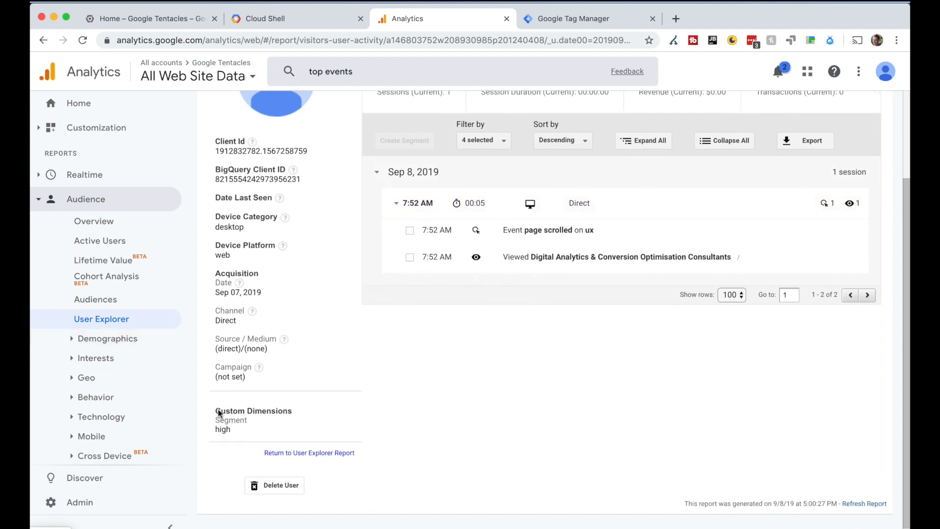